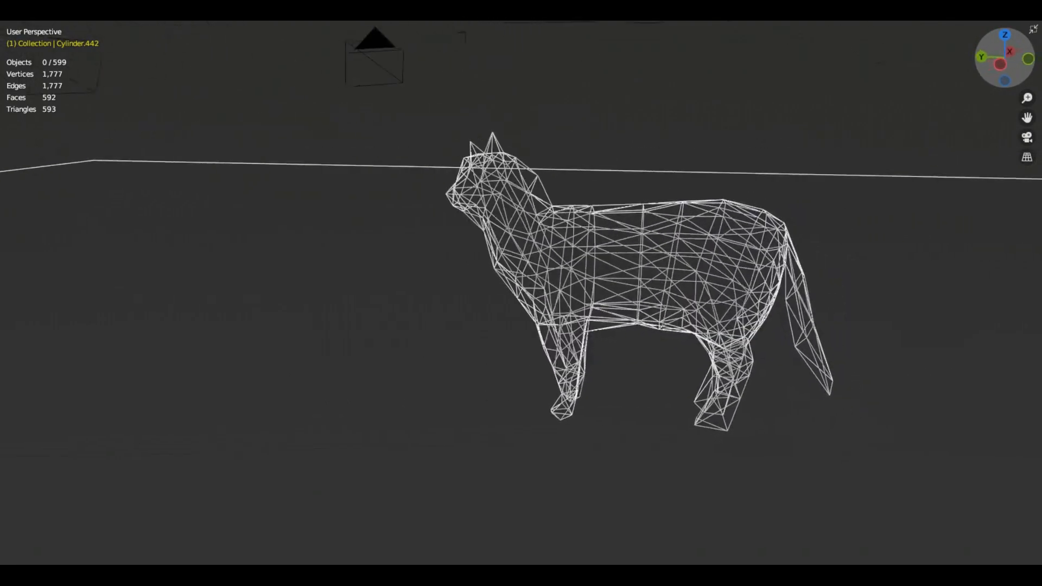
Exit the fullscreen viewport and display the cat model in solid shading
scroll(975, 299, "up", 1)
middle_click_drag(970, 329, 453, 421)
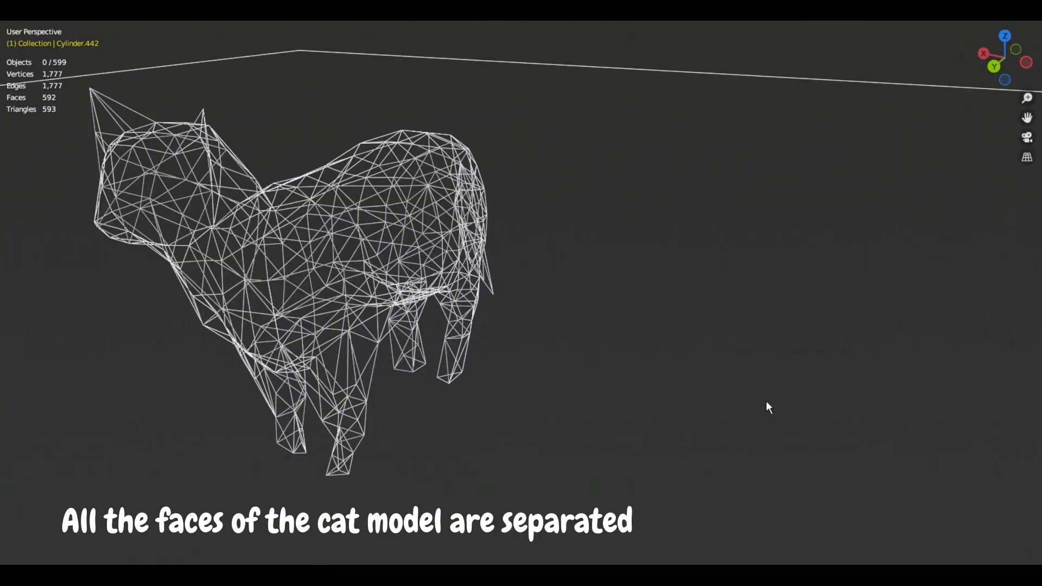
key("ctrl+alt+space")
scroll(563, 285, "down", 2)
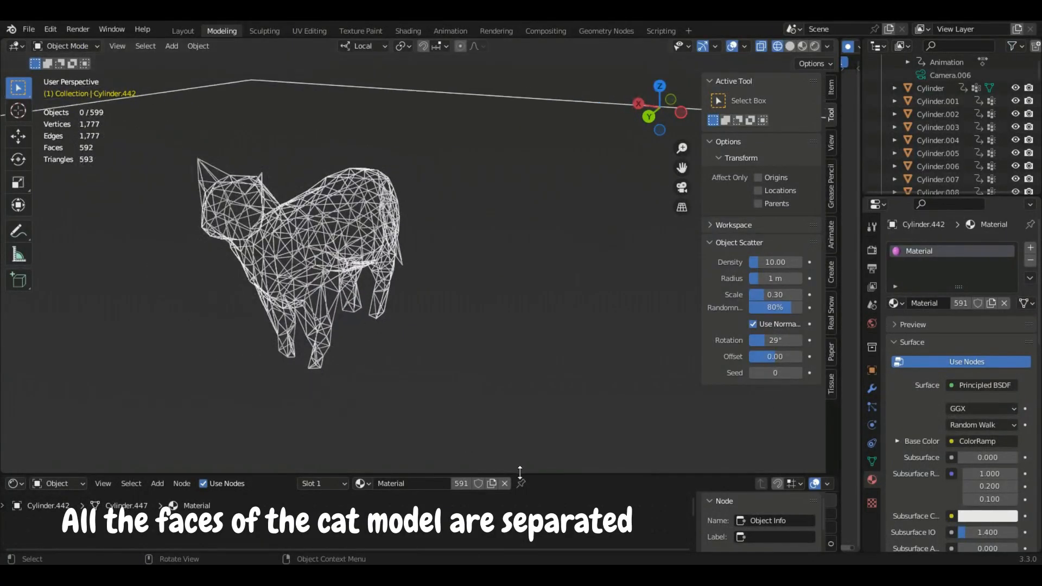
left_click(789, 46)
scroll(273, 256, "up", 1)
scroll(272, 256, "up", 1)
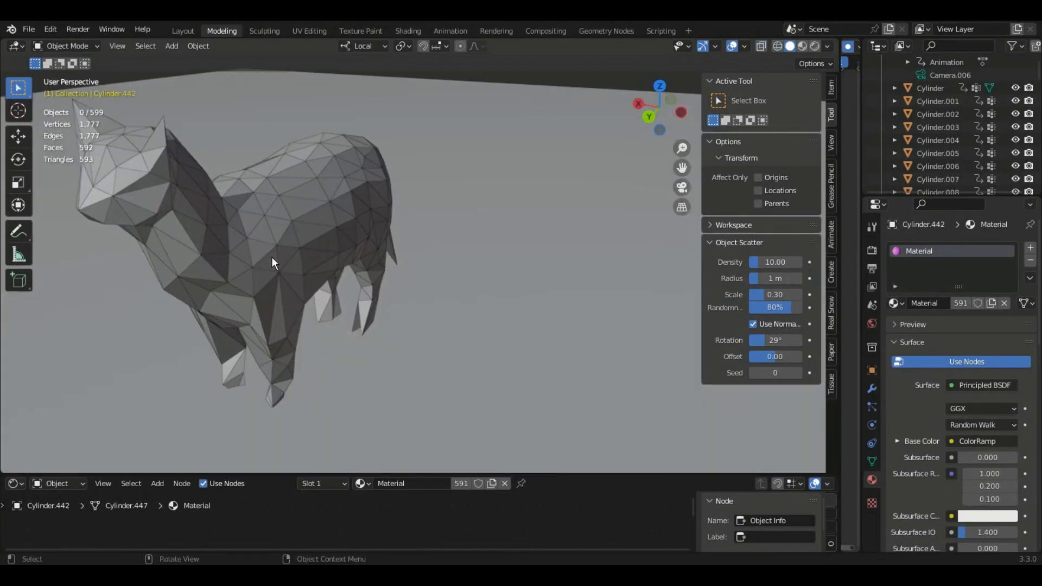
Select several triangular faces on the cat's side one at a time to check whether they are separate objects
left_click(281, 221)
left_click(299, 207)
left_click(303, 229)
left_click(320, 254)
left_click(328, 237)
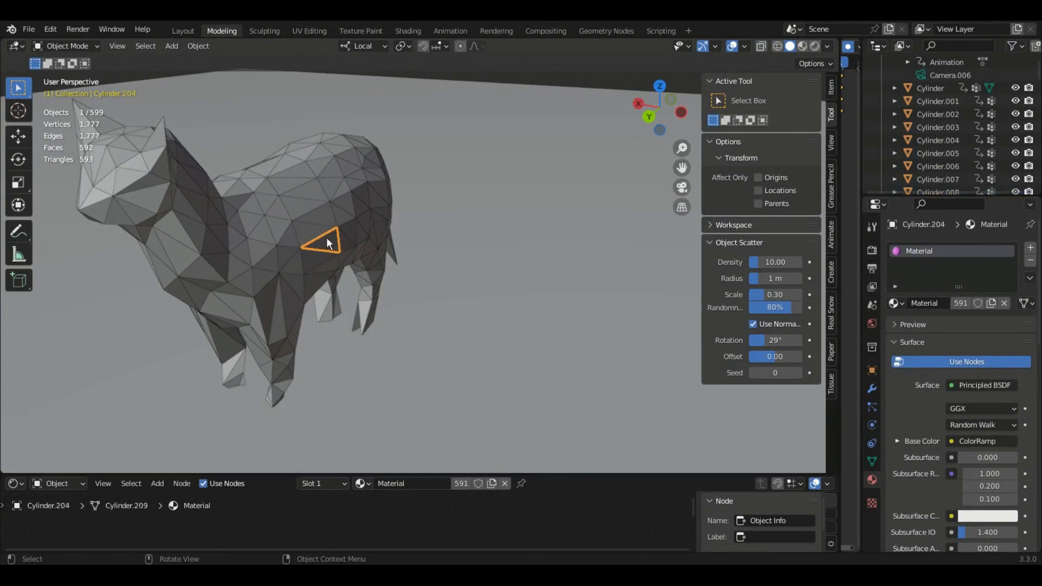
Try deleting two separate triangular faces on the cat's side and undo both deletions
left_click(260, 253)
key("Delete")
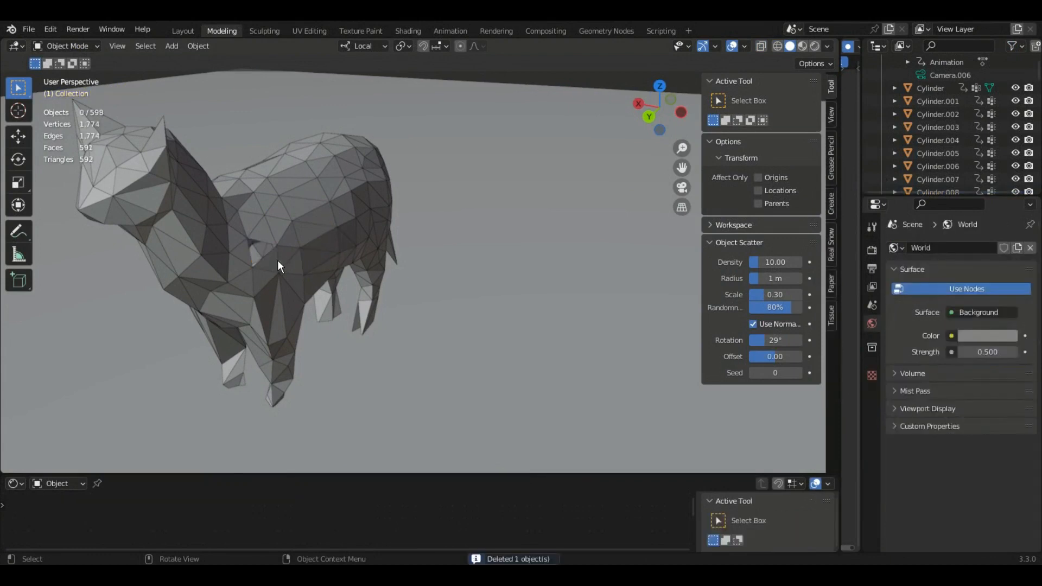
left_click(298, 207)
key("Delete")
key("ctrl+z")
key("ctrl+z")
key("ctrl+z")
key("ctrl+shift+z")
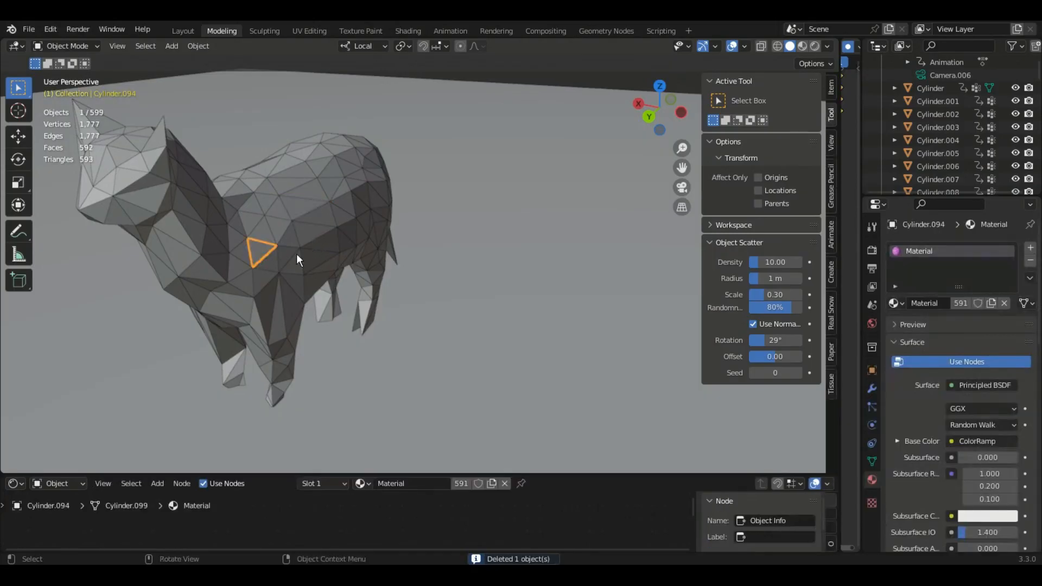
Display the cat in wireframe shading with the viewport overlays turned off
middle_click_drag(296, 253, 396, 255)
scroll(558, 135, "down", 3)
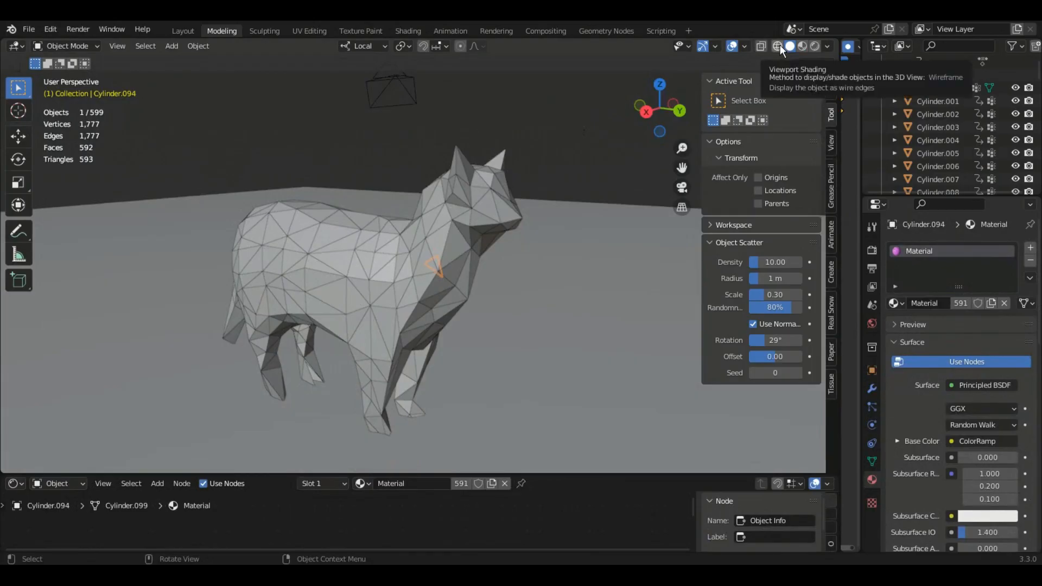
left_click(778, 45)
left_click(732, 46)
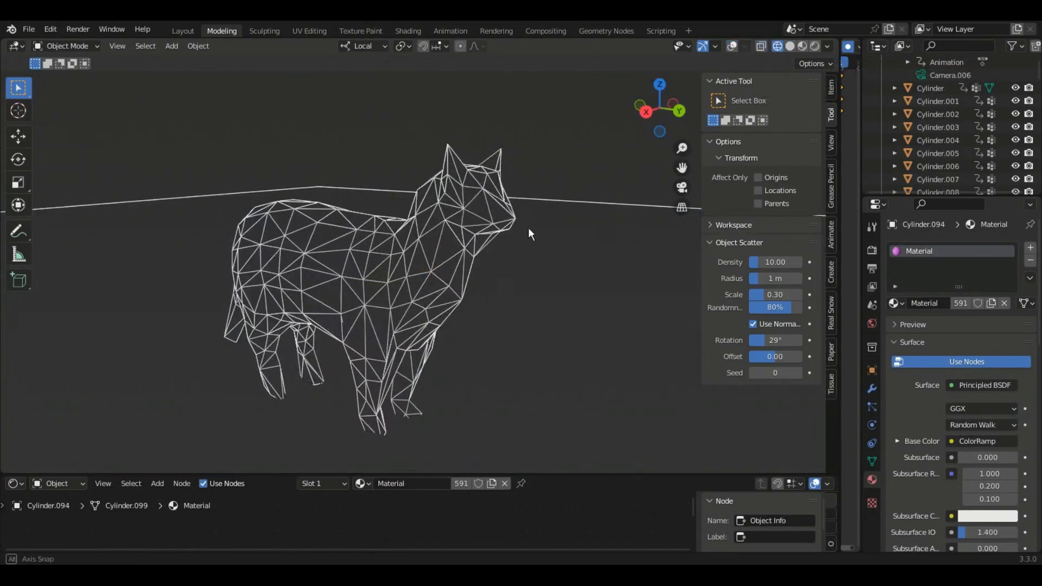
mouse_move(528, 227)
middle_mouse_down()
mouse_move(464, 238)
mouse_move(488, 206)
mouse_move(479, 238)
mouse_move(617, 242)
middle_mouse_up()
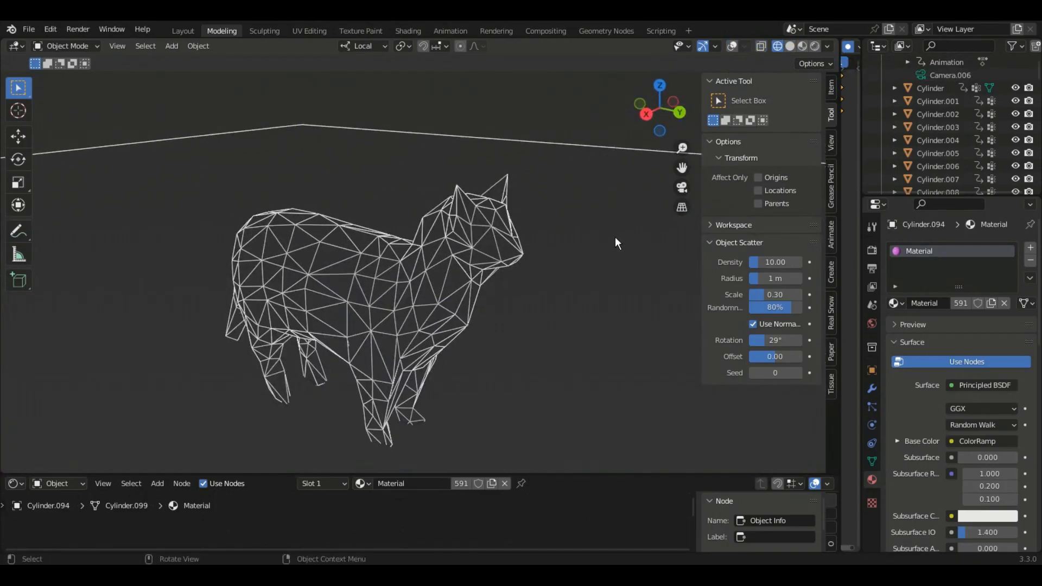
Switch to Material Preview shading and examine the coloured faces of the cat up close from both sides
left_click(800, 45)
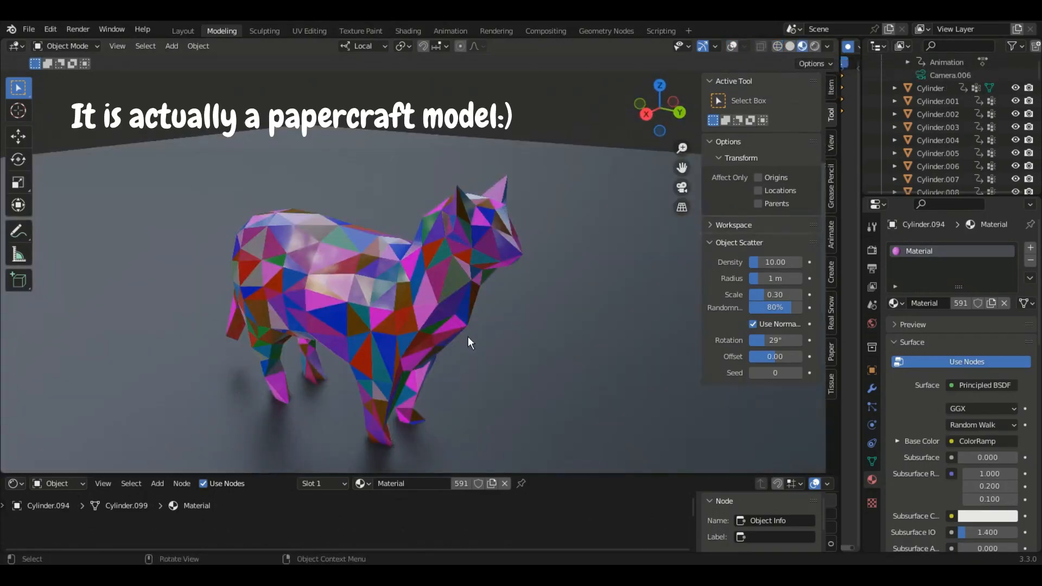
scroll(350, 304, "up", 3)
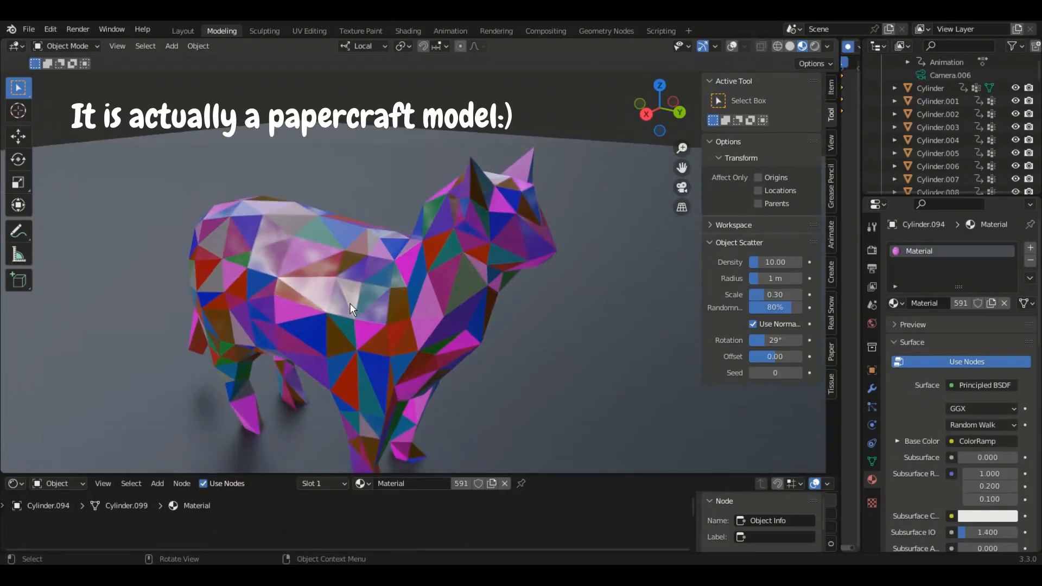
scroll(443, 318, "up", 2)
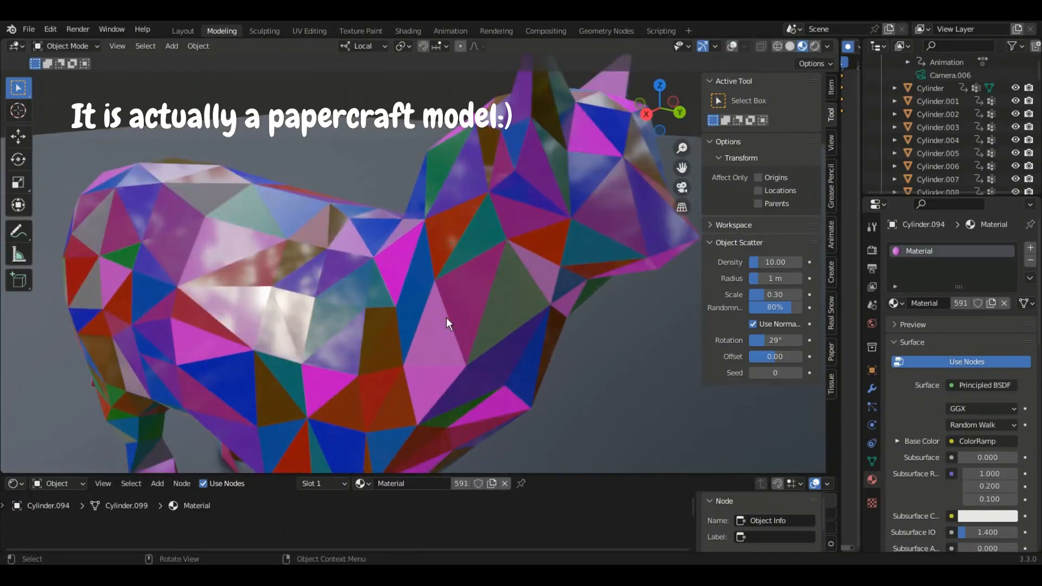
scroll(456, 287, "down", 6)
middle_click_drag(475, 275, 253, 263)
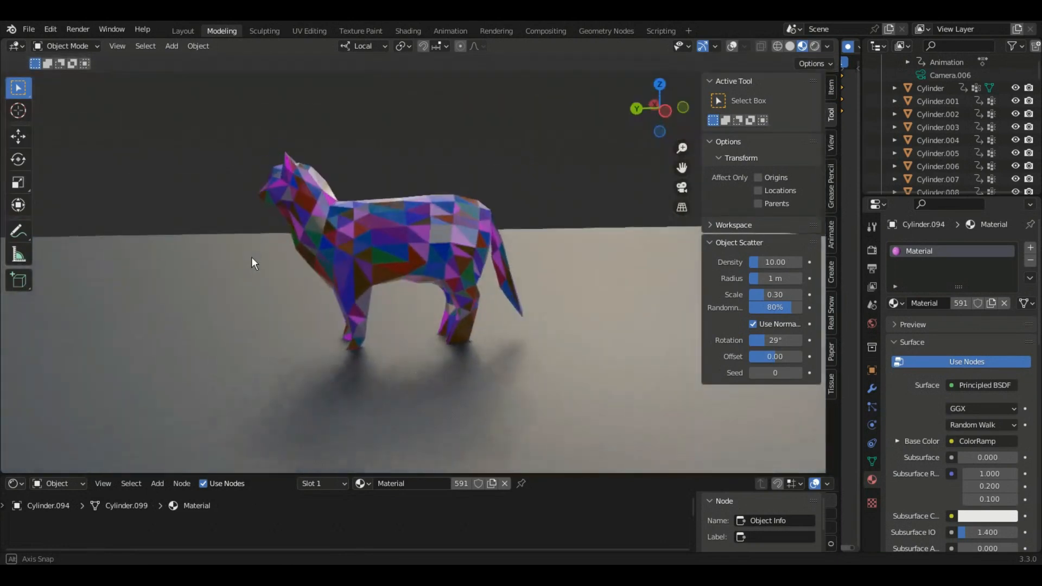
scroll(301, 227, "up", 8)
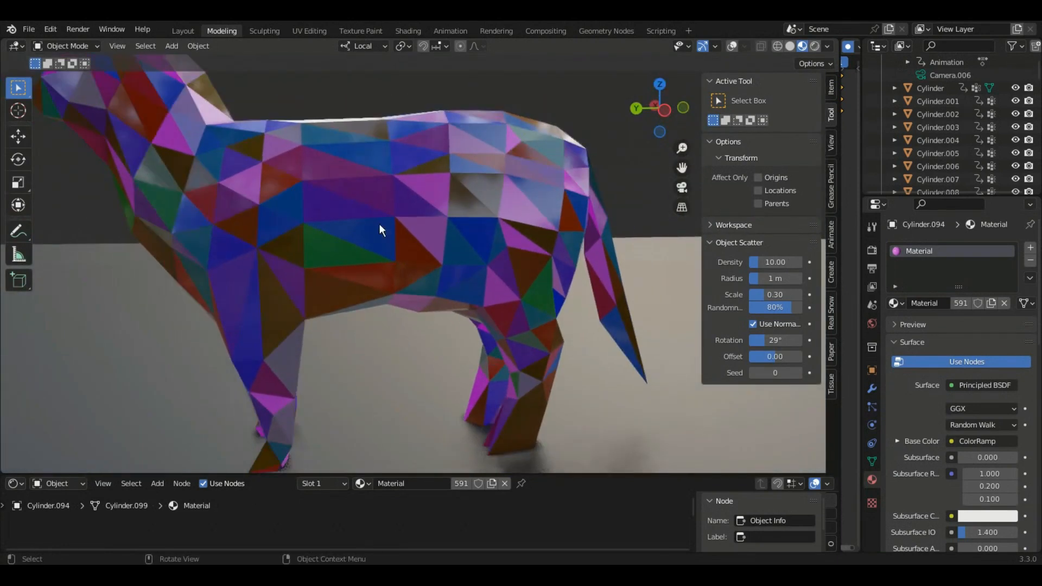
middle_click_drag(380, 225, 479, 295, "shift")
scroll(318, 199, "up", 2)
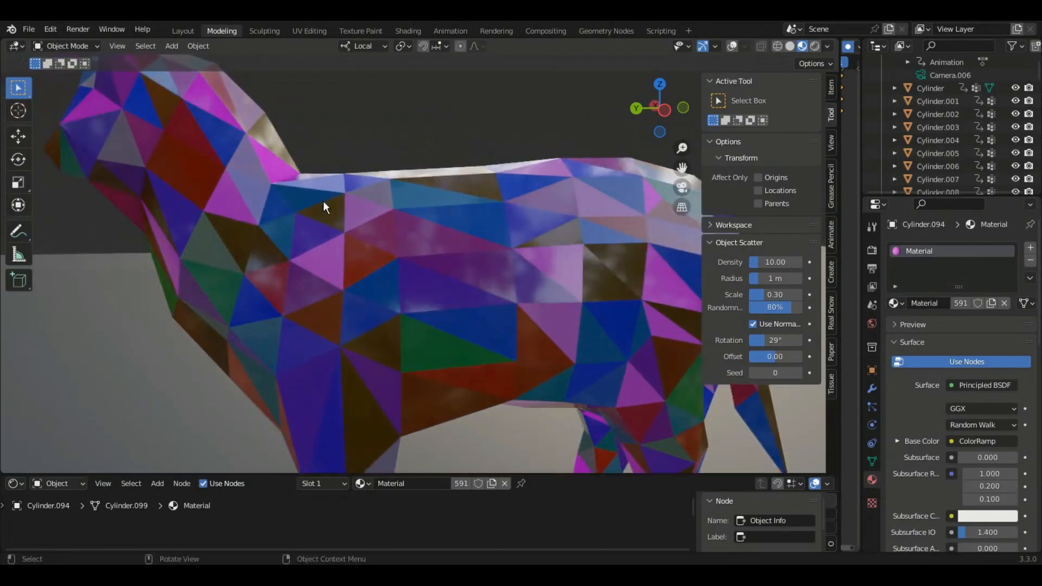
scroll(380, 285, "down", 4)
middle_click_drag(311, 313, 525, 216)
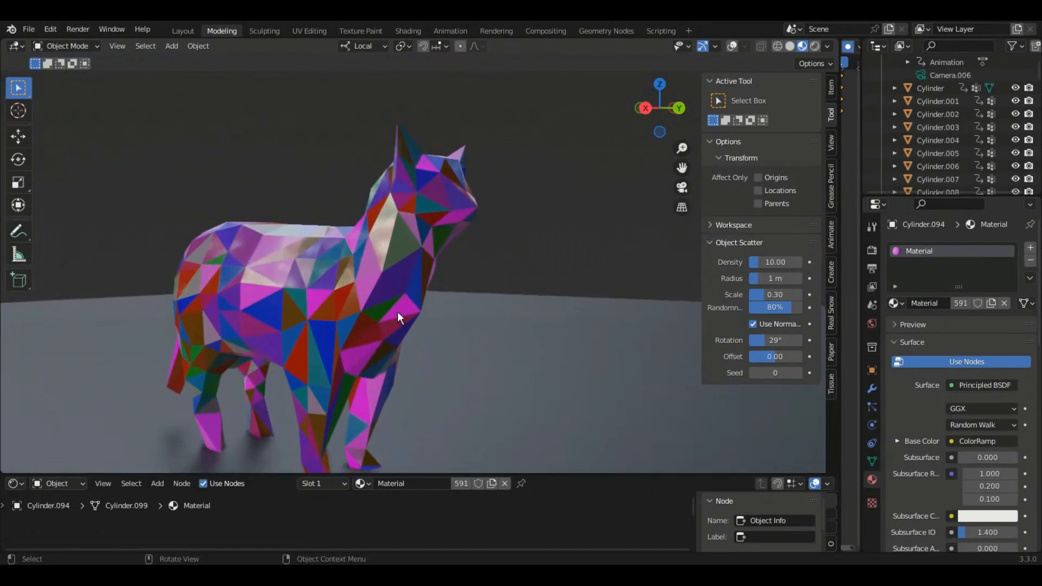
middle_click_drag(383, 322, 392, 296, "shift")
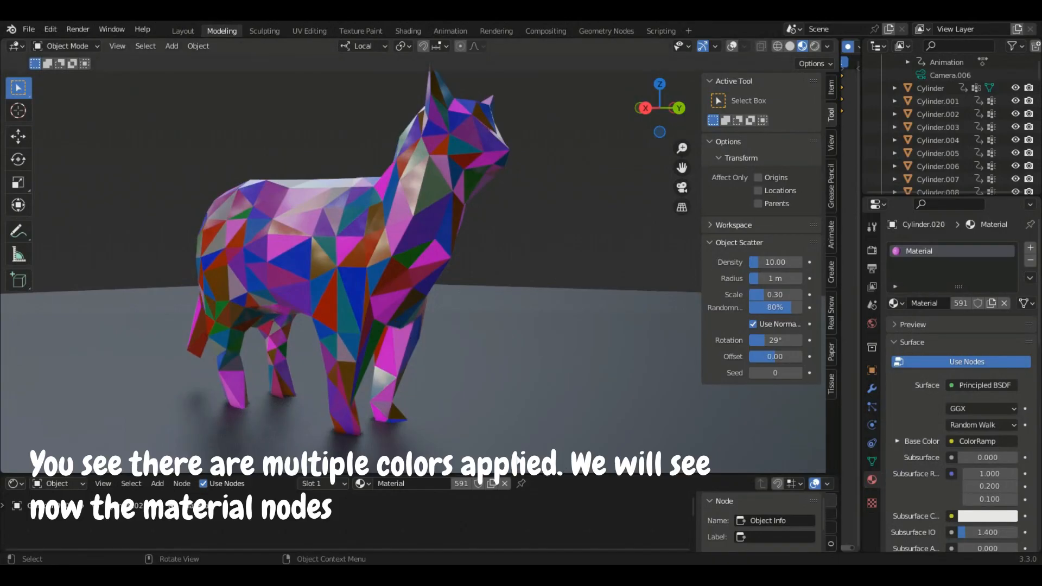
Enlarge the node editor to examine how Object Info, ColorRamp and Principled BSDF are connected in the cat's material, and shrink it again
left_click_drag(547, 476, 538, 294)
scroll(494, 435, "down", 5)
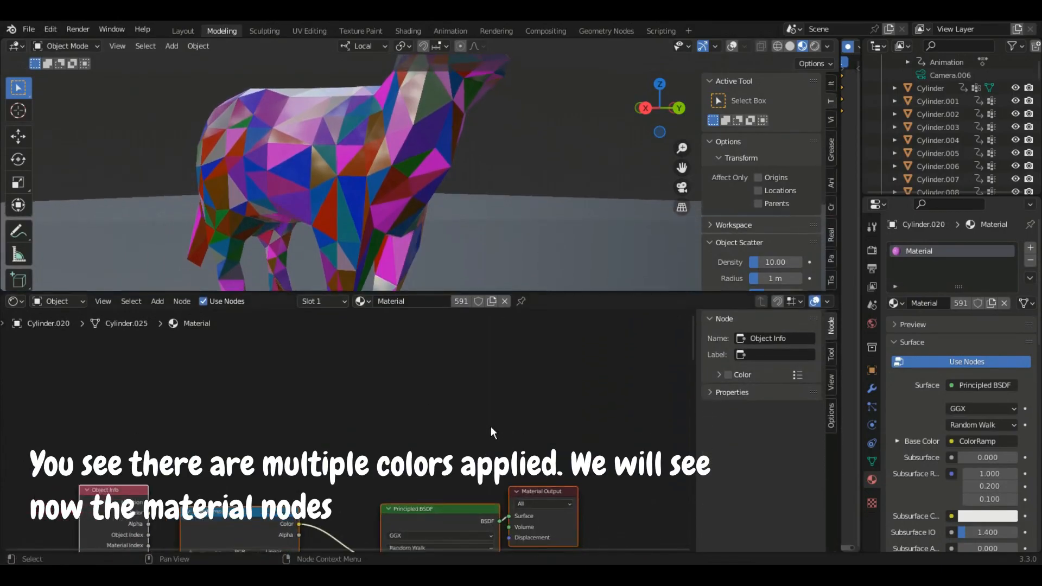
middle_click_drag(392, 438, 388, 329)
scroll(363, 393, "up", 3)
scroll(365, 394, "up", 3)
middle_click_drag(340, 393, 418, 480)
scroll(128, 379, "up", 3)
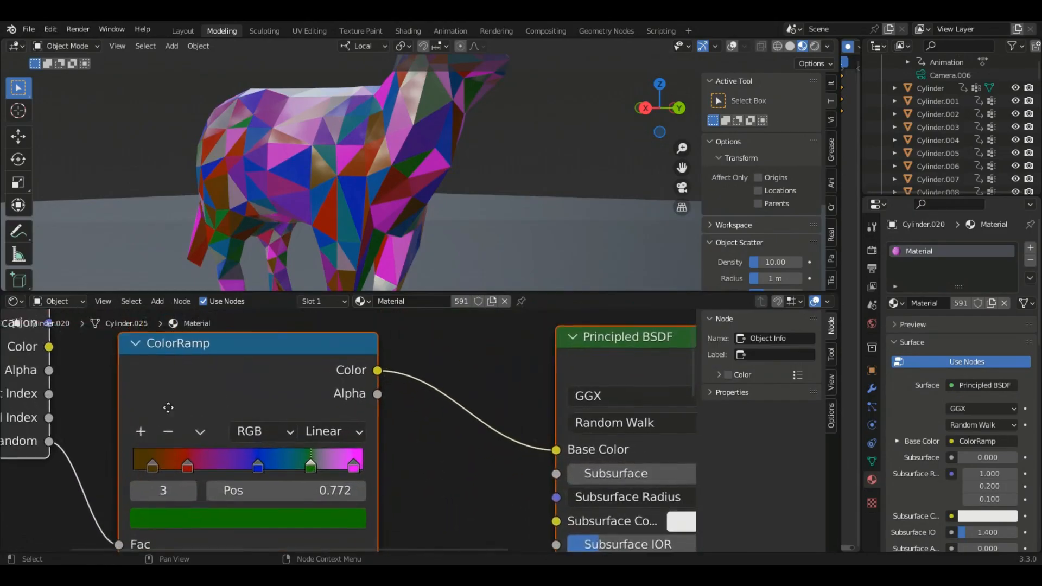
middle_click_drag(20, 323, 339, 378)
scroll(290, 347, "up", 1)
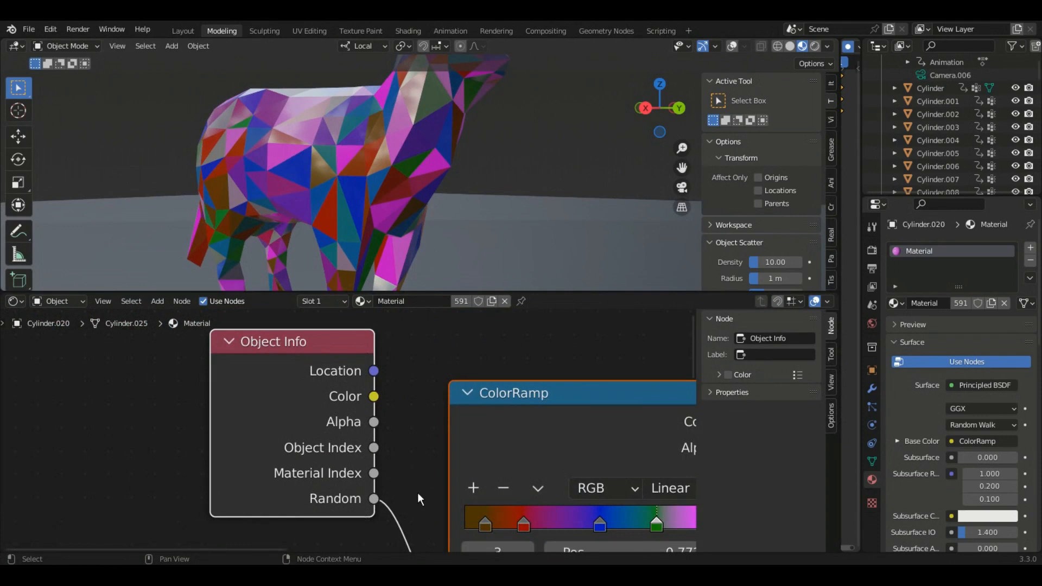
middle_click_drag(415, 467, 221, 435)
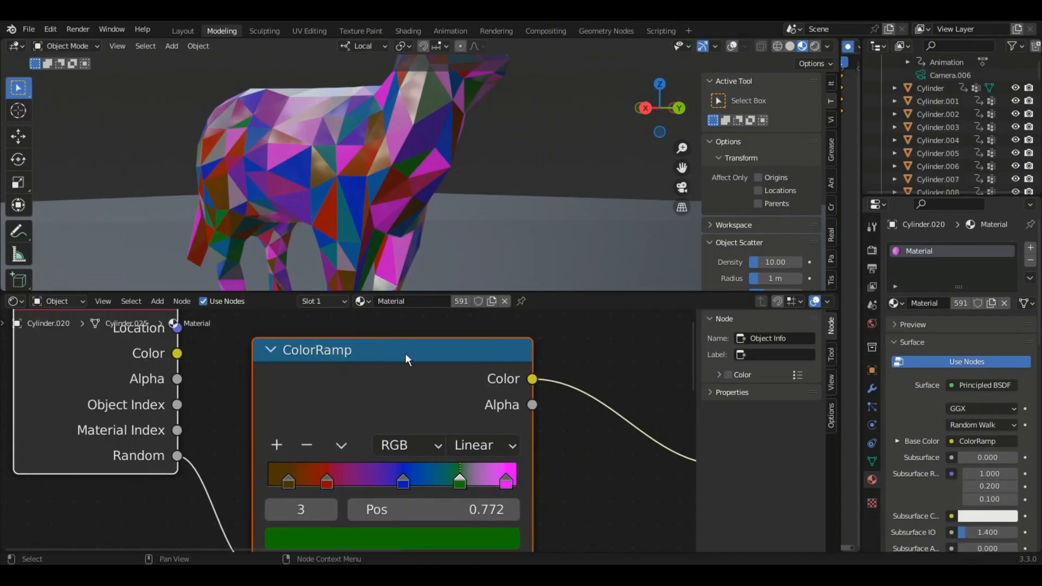
scroll(334, 387, "down", 2)
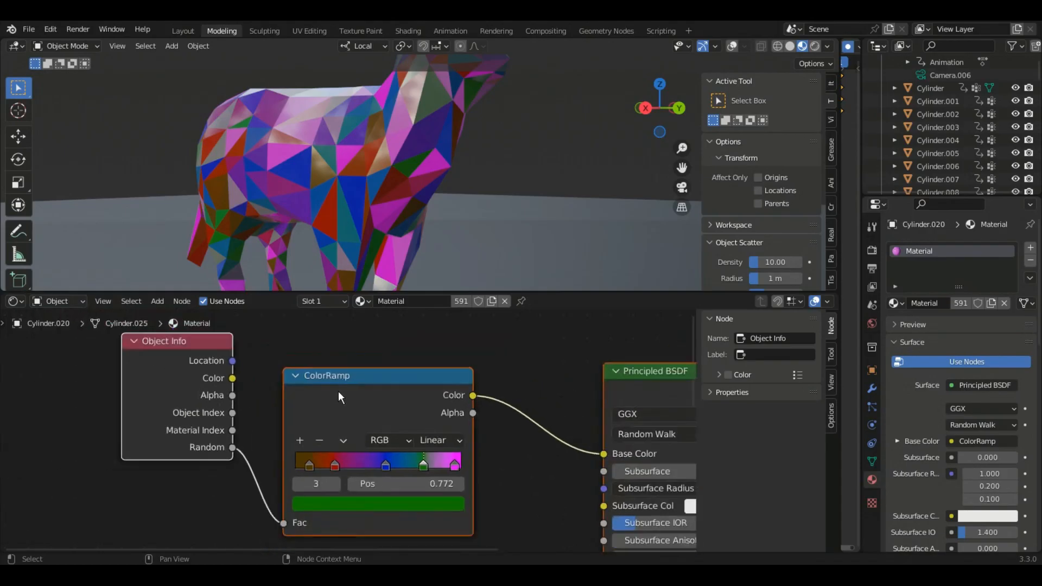
middle_click_drag(526, 515, 401, 464)
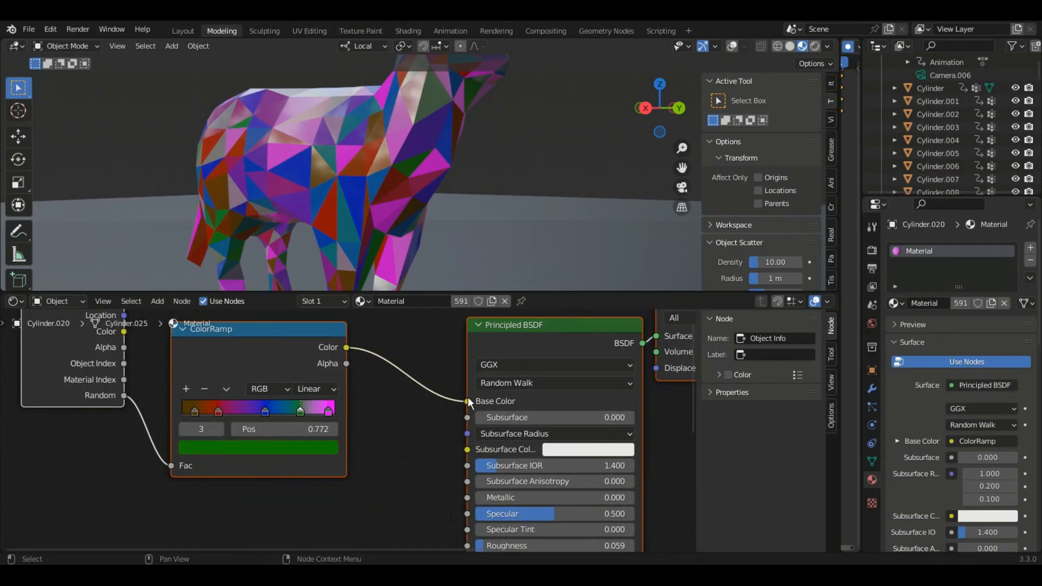
scroll(463, 352, "down", 3)
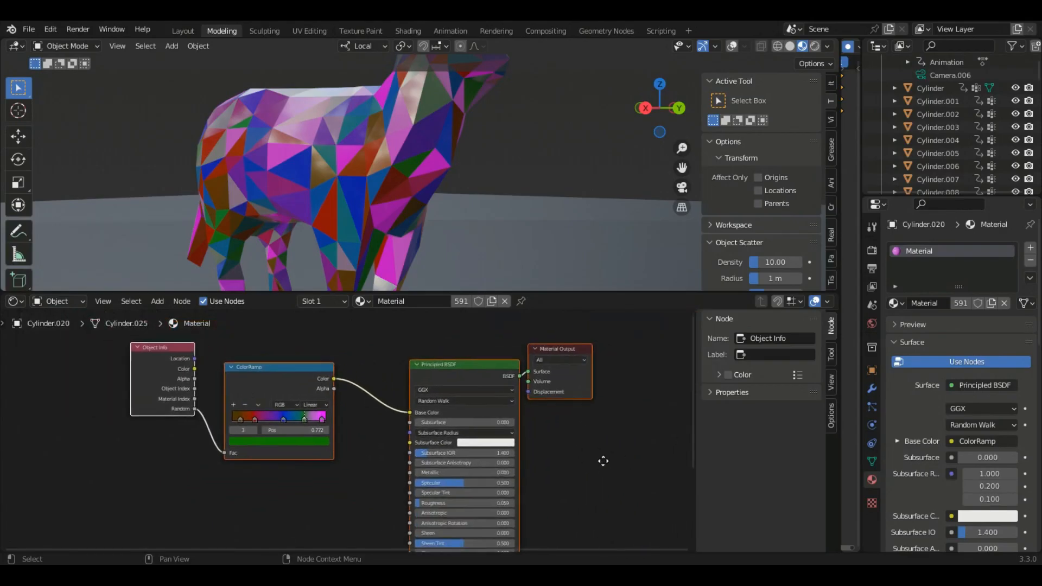
middle_click_drag(601, 461, 603, 493)
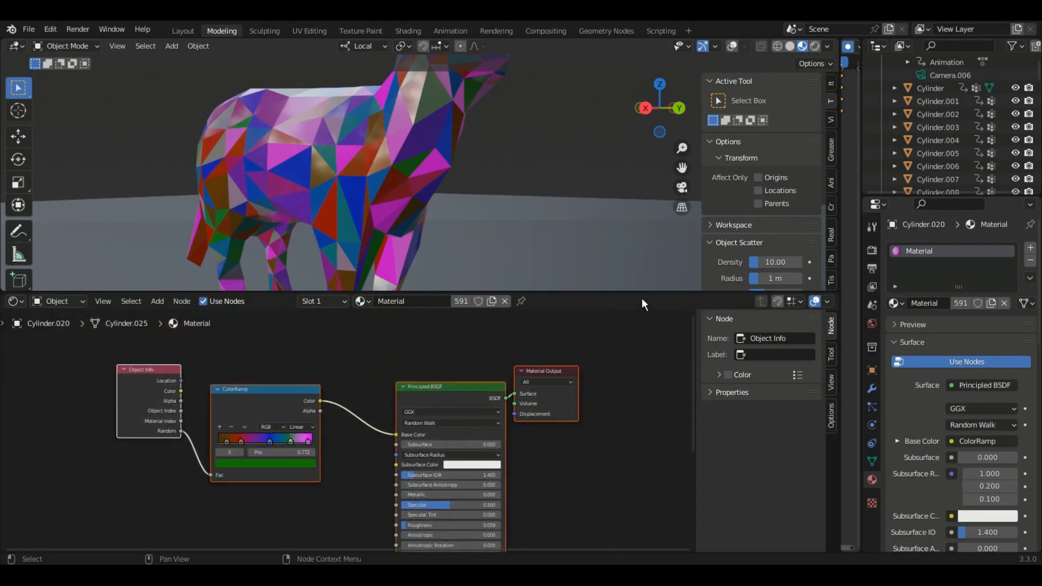
left_click_drag(635, 291, 643, 492)
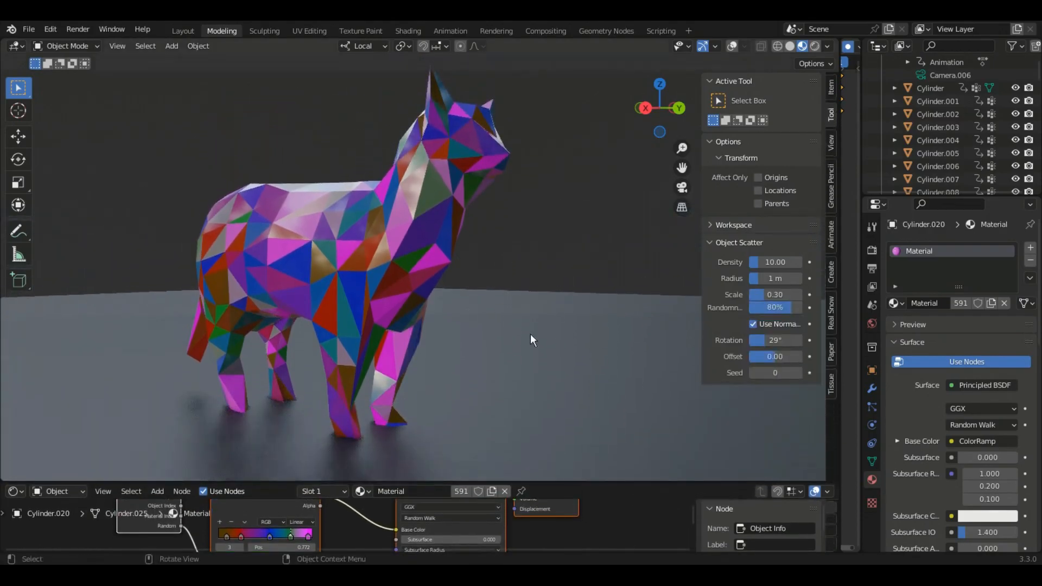
Move the floor plane down about 0.09 m along its local Z axis below the cat's feet
middle_click_drag(658, 416, 585, 401)
left_click(565, 376)
key("g")
key("z")
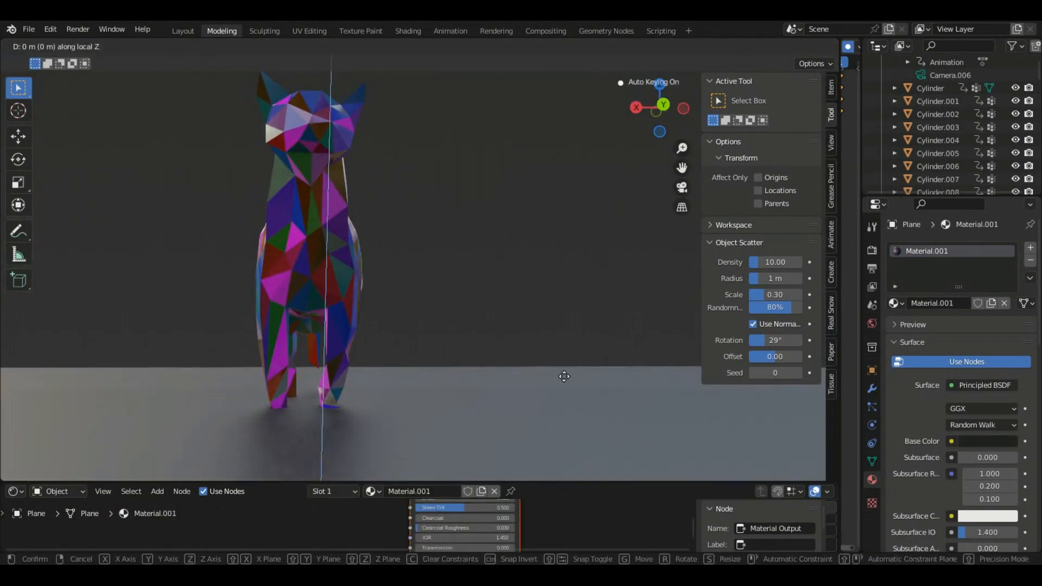
left_click(575, 365)
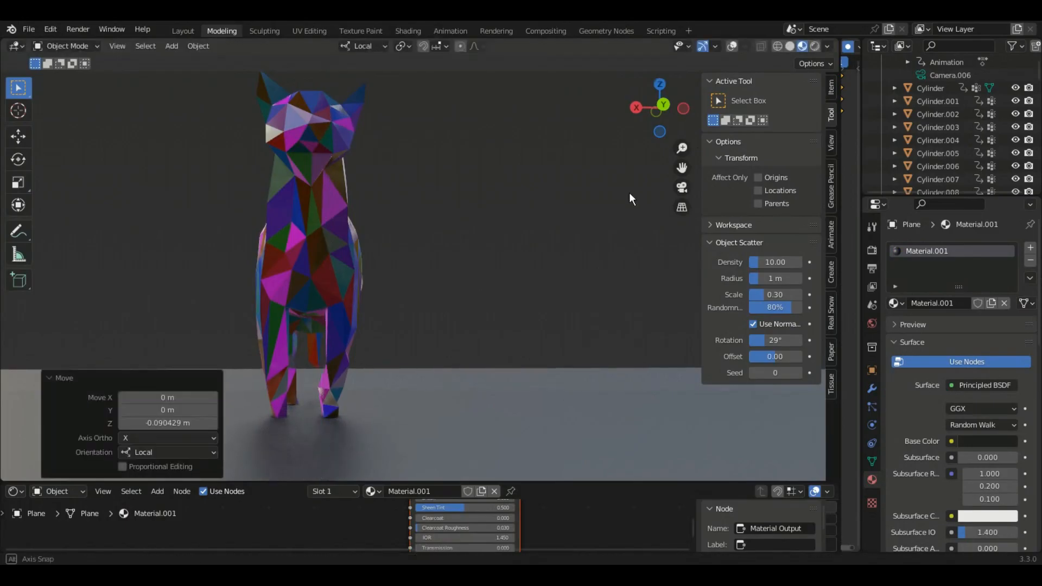
Display the scene in Rendered shading and view the cat from its side and front
middle_click_drag(630, 193, 461, 217)
scroll(633, 282, "up", 5)
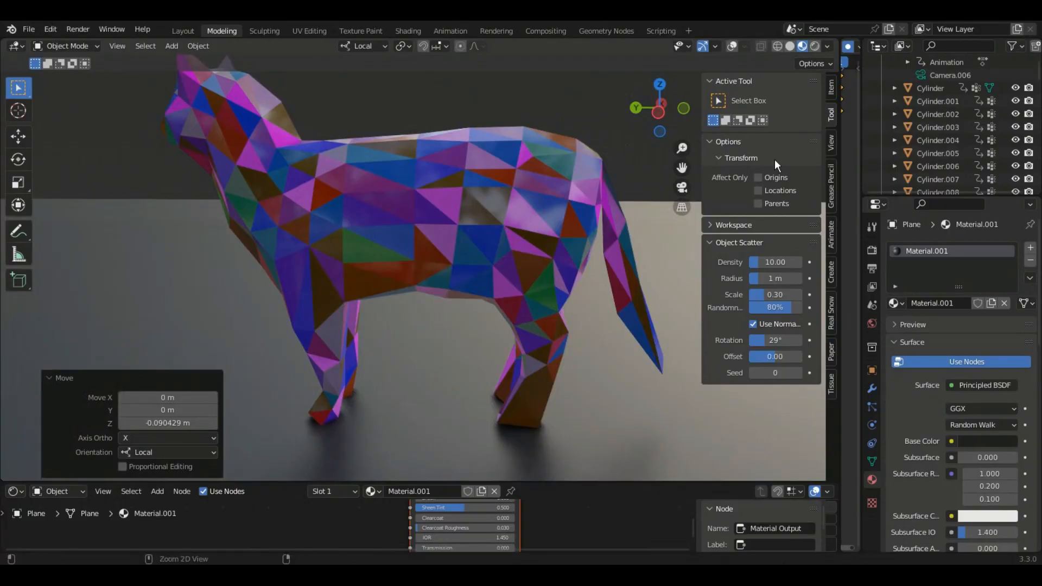
scroll(451, 357, "down", 4)
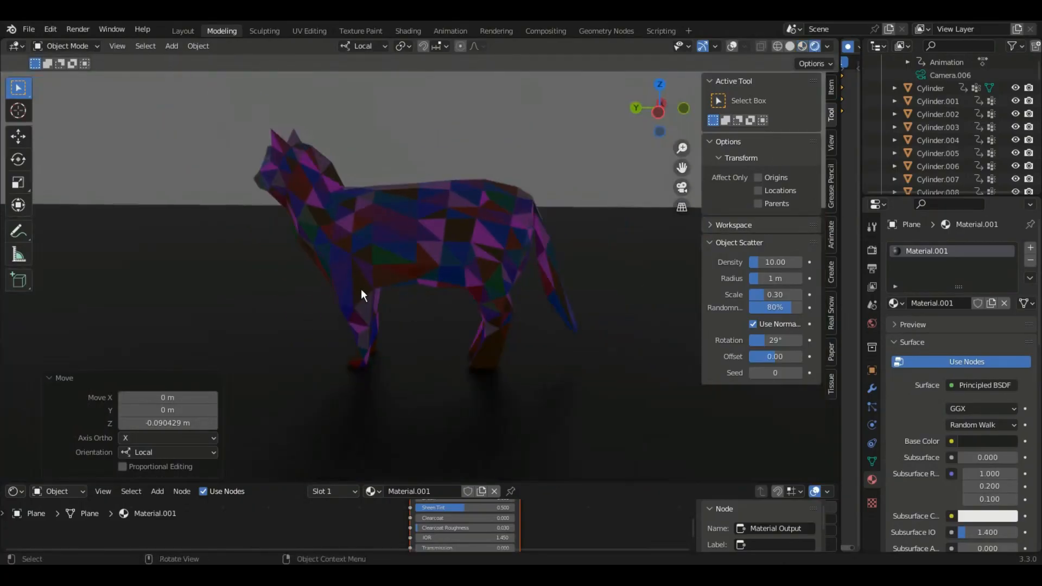
middle_click_drag(360, 289, 566, 278)
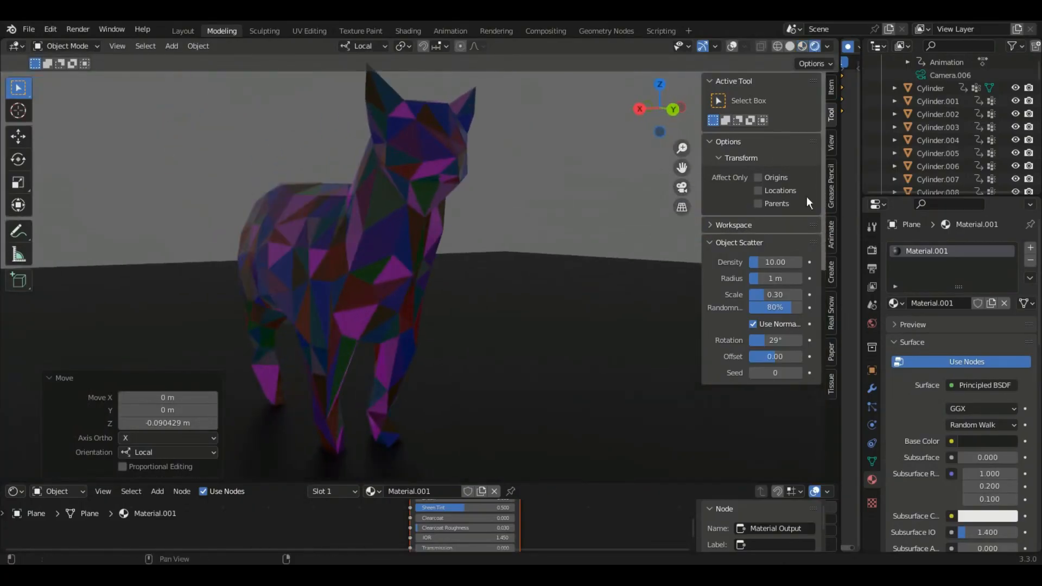
Look through the cat's mesh objects in the enlarged Outliner, filter it for "ligh" and make the hidden Light visible in the viewport
scroll(949, 128, "down", 5)
scroll(949, 128, "down", 20)
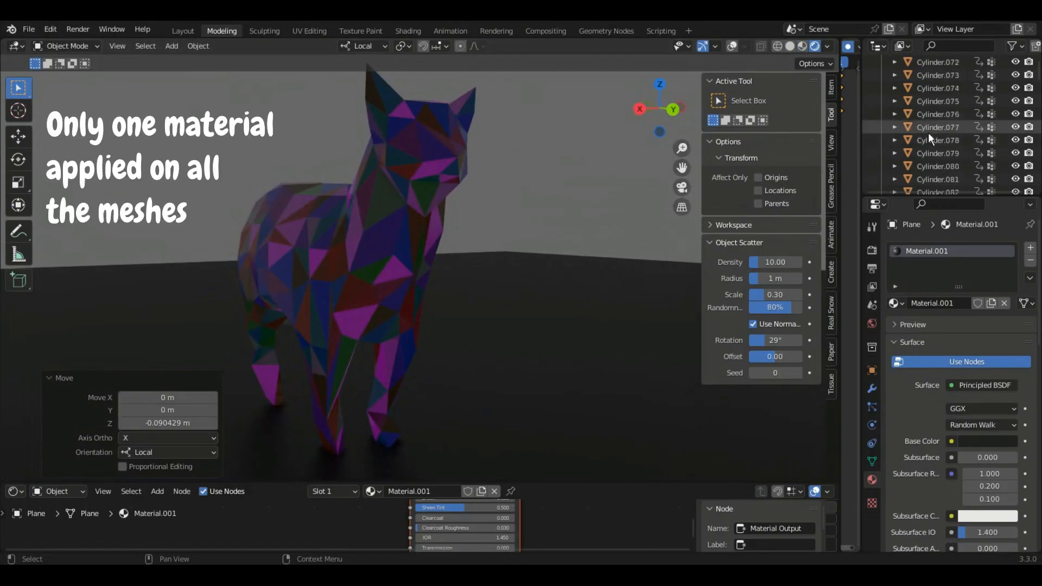
scroll(930, 136, "down", 20)
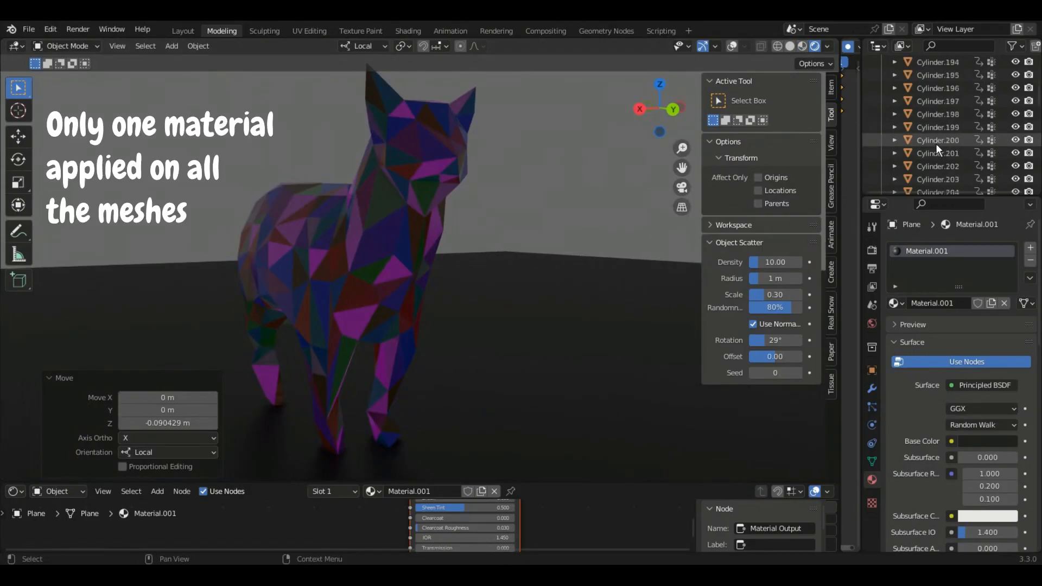
scroll(938, 159, "down", 20)
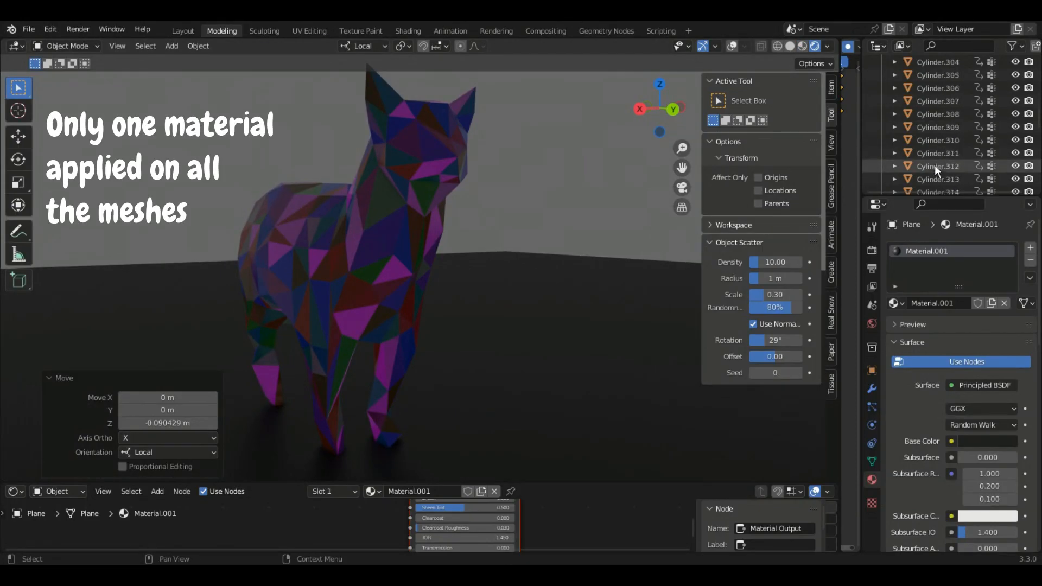
left_click_drag(901, 195, 905, 450)
left_click(956, 44)
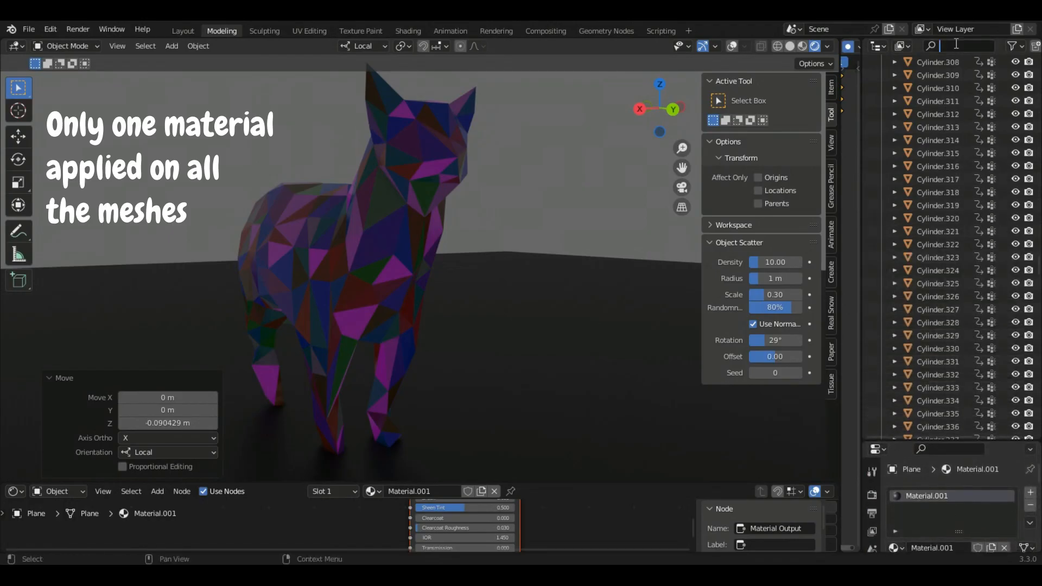
type("l")
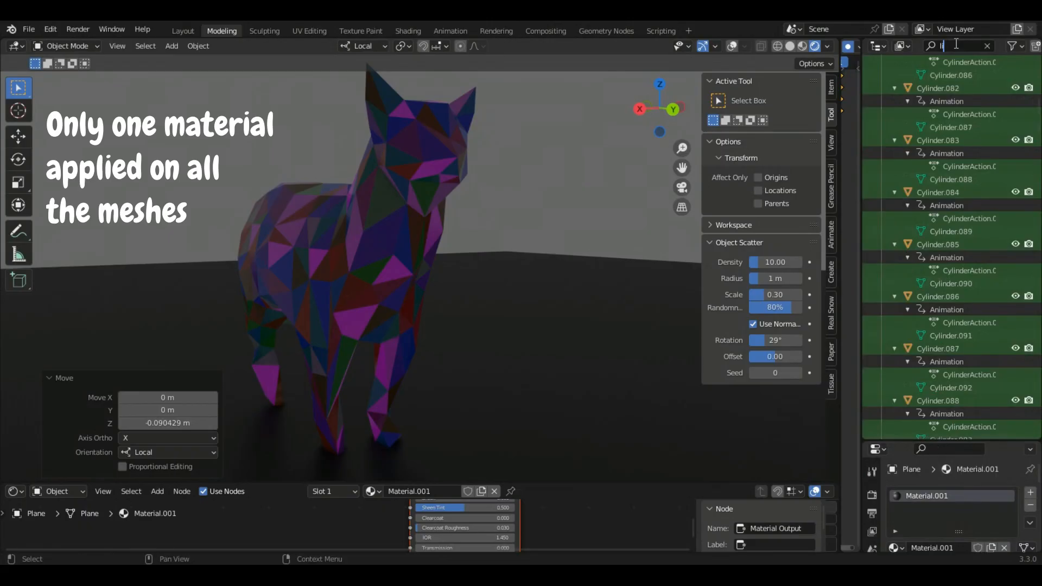
type("igh")
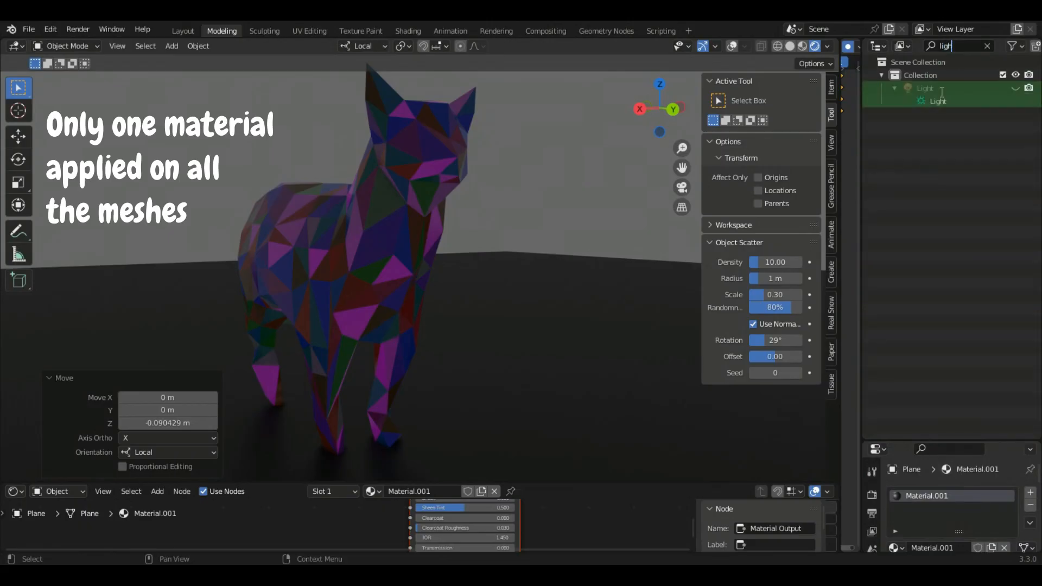
left_click(1013, 86)
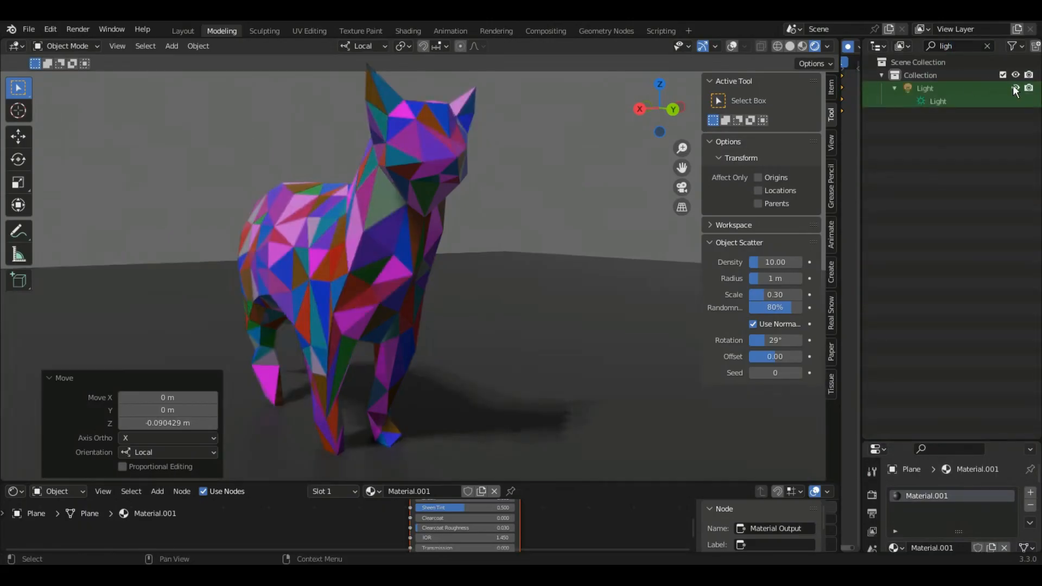
Examine the lit cat in perspective from both of its sides
middle_click_drag(583, 309, 304, 340)
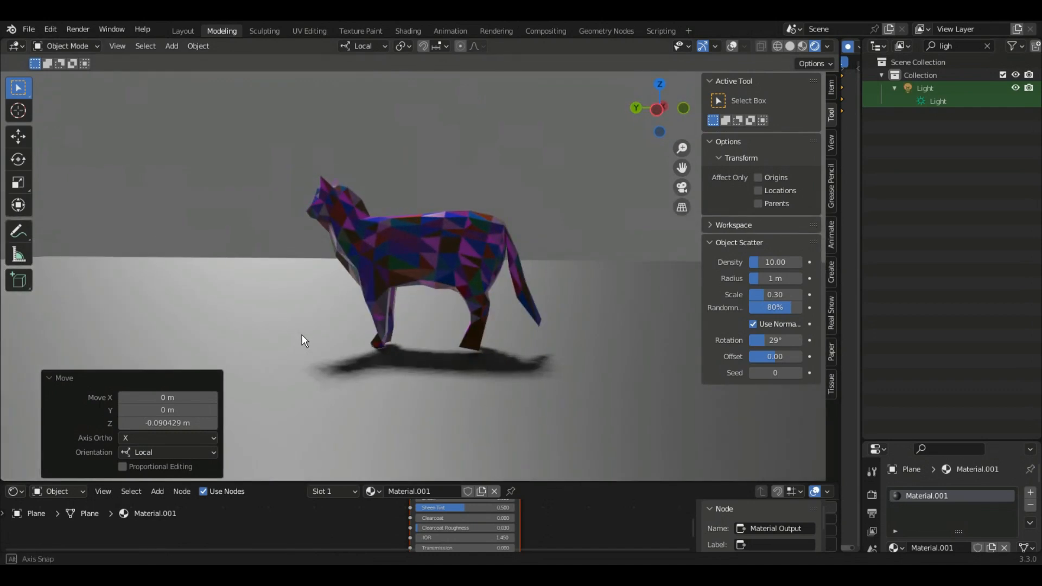
scroll(326, 337, "up", 6)
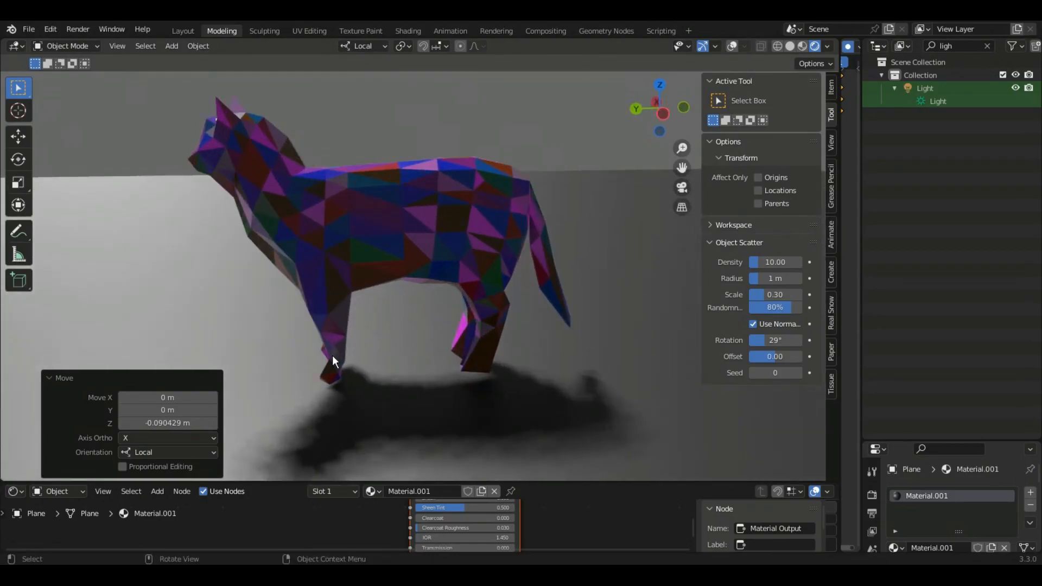
middle_click_drag(369, 309, 598, 294)
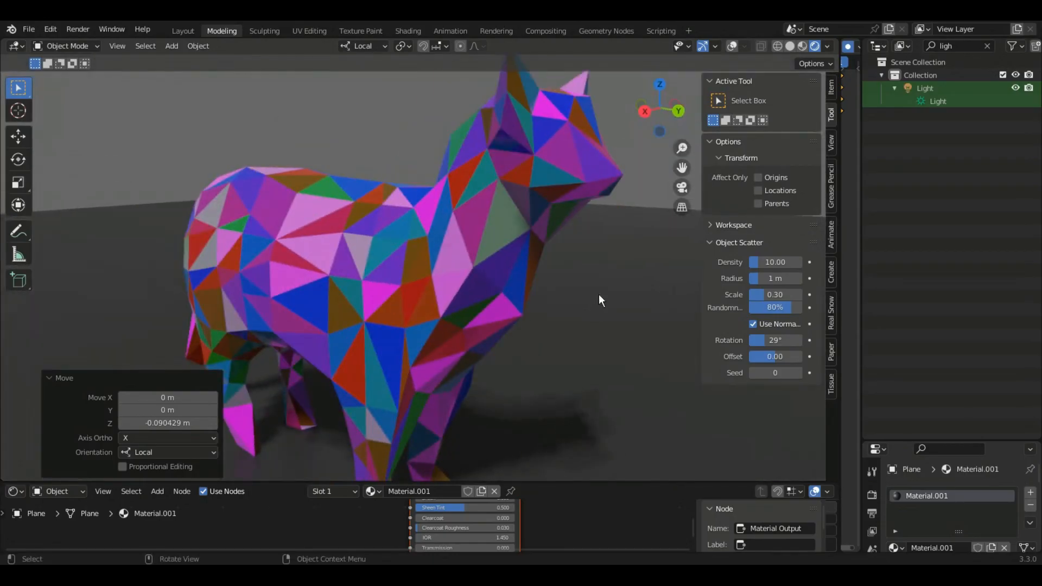
scroll(605, 272, "down", 3)
Show the viewport full screen and view the cat orthographically from the front, side, rear and top
left_click(678, 113)
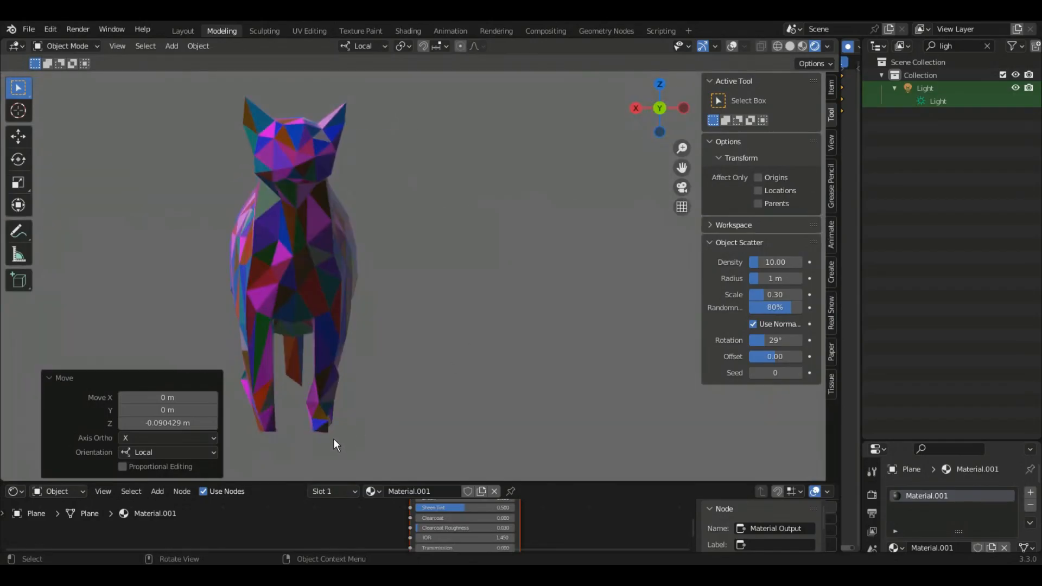
left_click_drag(672, 168, 689, 166)
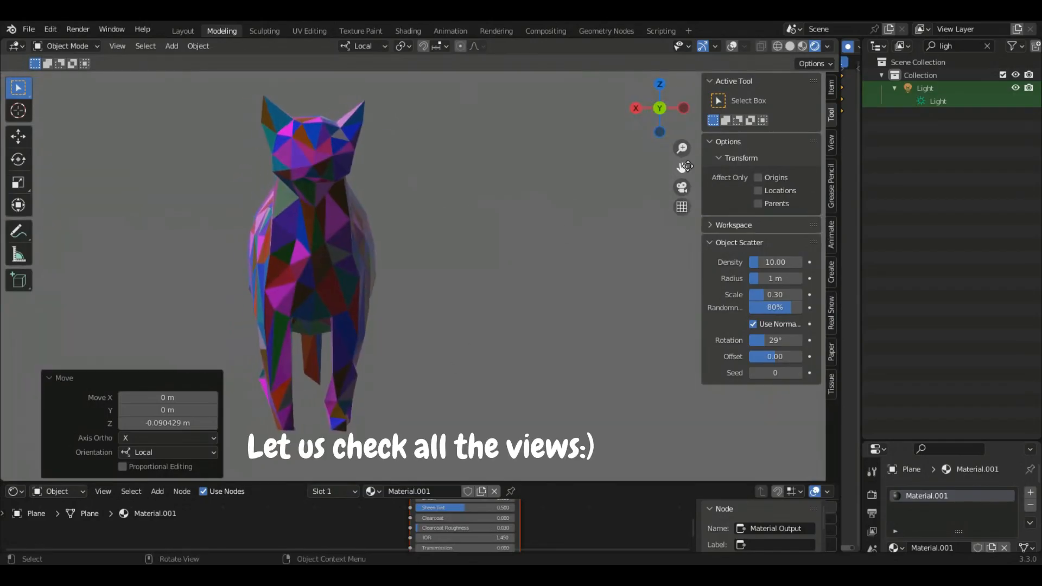
key("ctrl+alt+space")
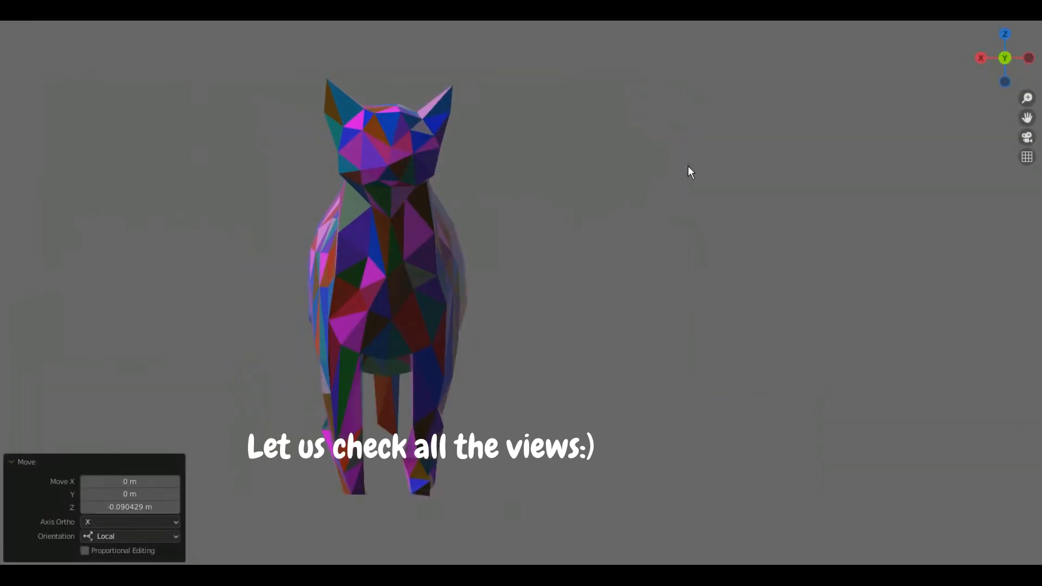
left_click_drag(1025, 117, 1041, 117)
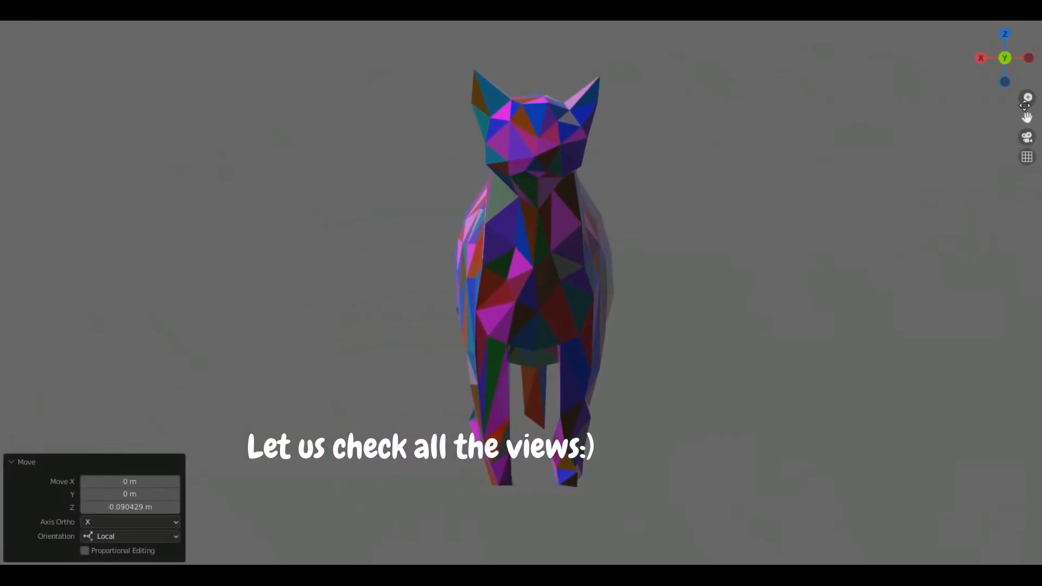
left_click(979, 61)
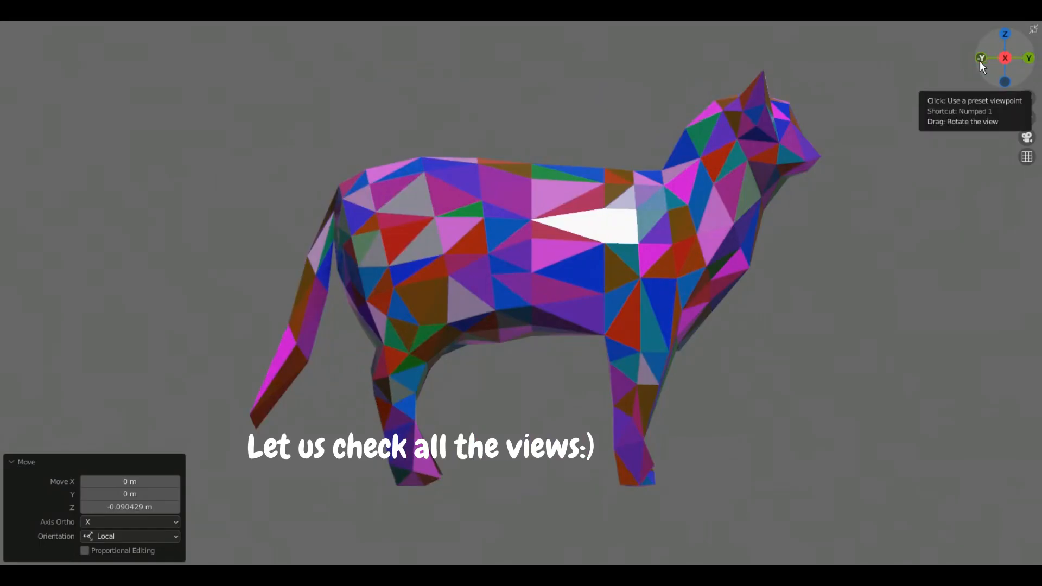
left_click(980, 58)
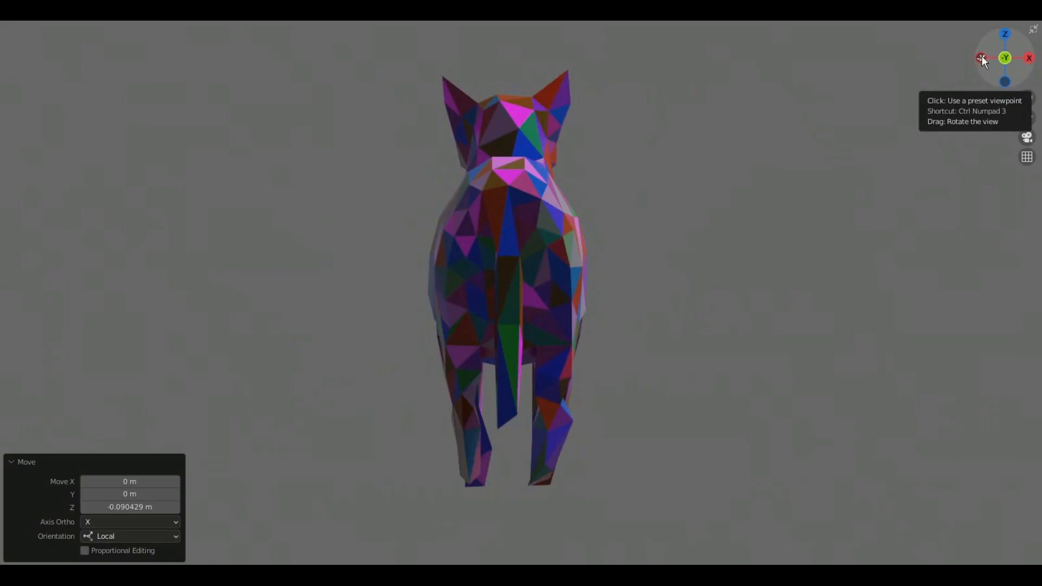
left_click(1005, 32)
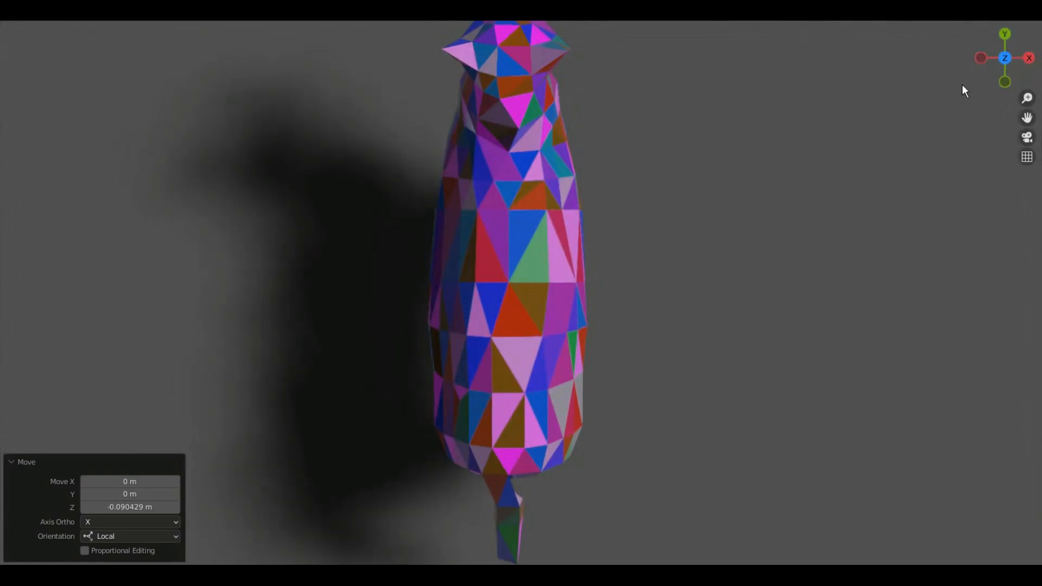
scroll(962, 85, "down", 1)
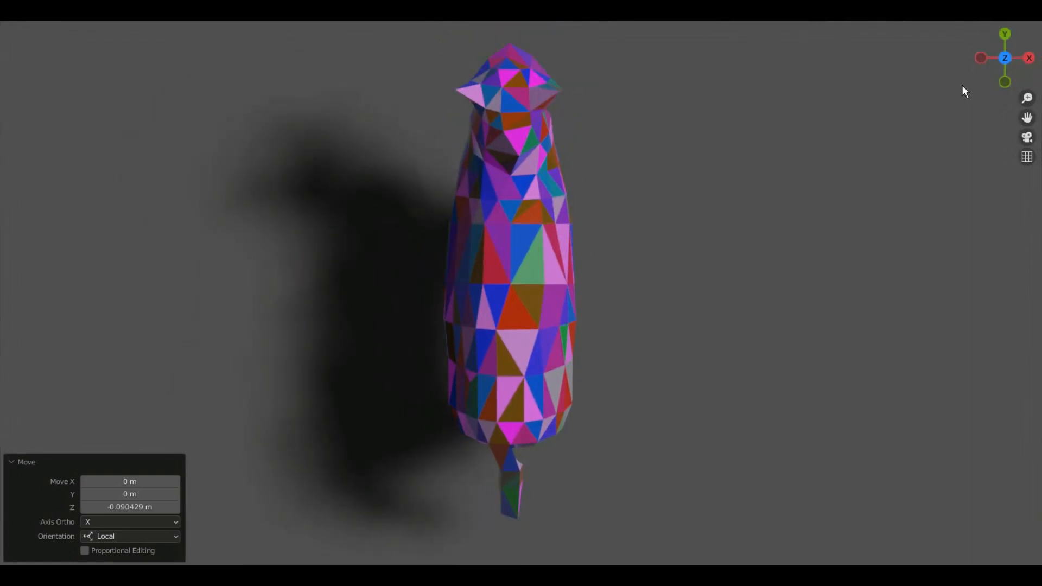
Switch to the bottom view, hide the floor plane and examine the underside of the cat
left_click(1005, 57)
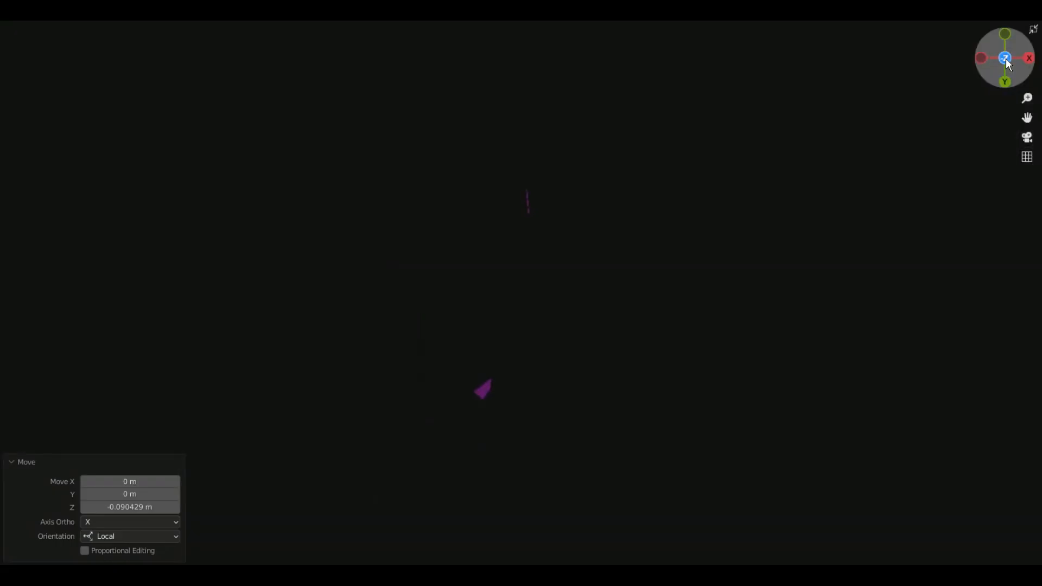
left_click(599, 320)
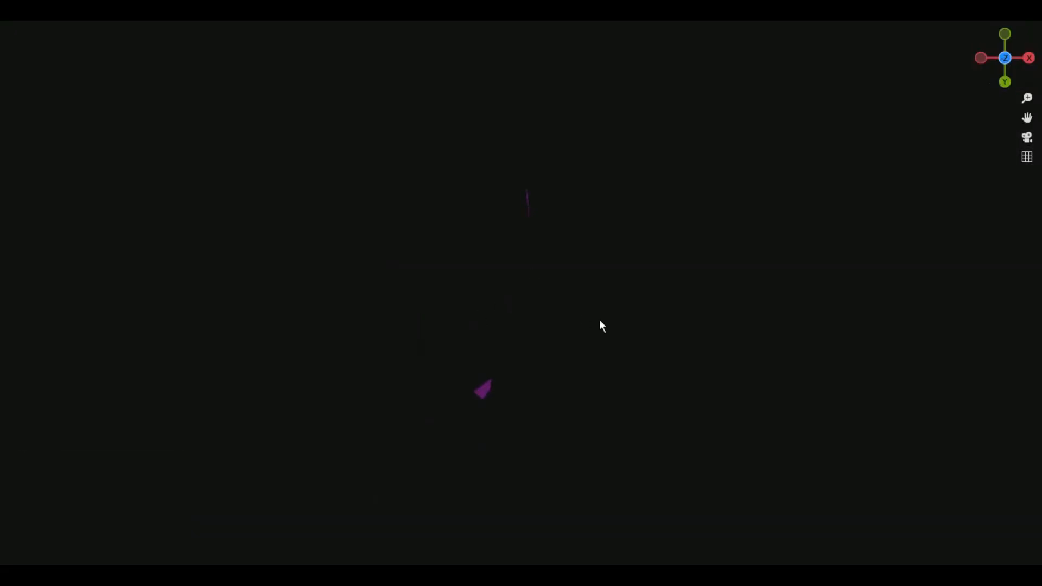
key("h")
scroll(581, 468, "up", 2)
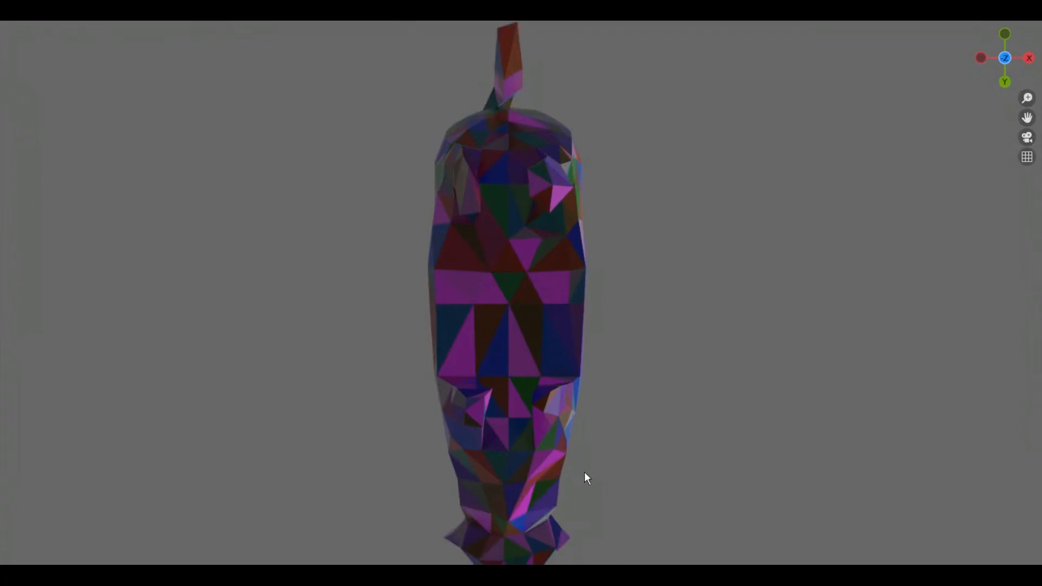
scroll(619, 423, "down", 1)
middle_click_drag(725, 415, 696, 374, "shift")
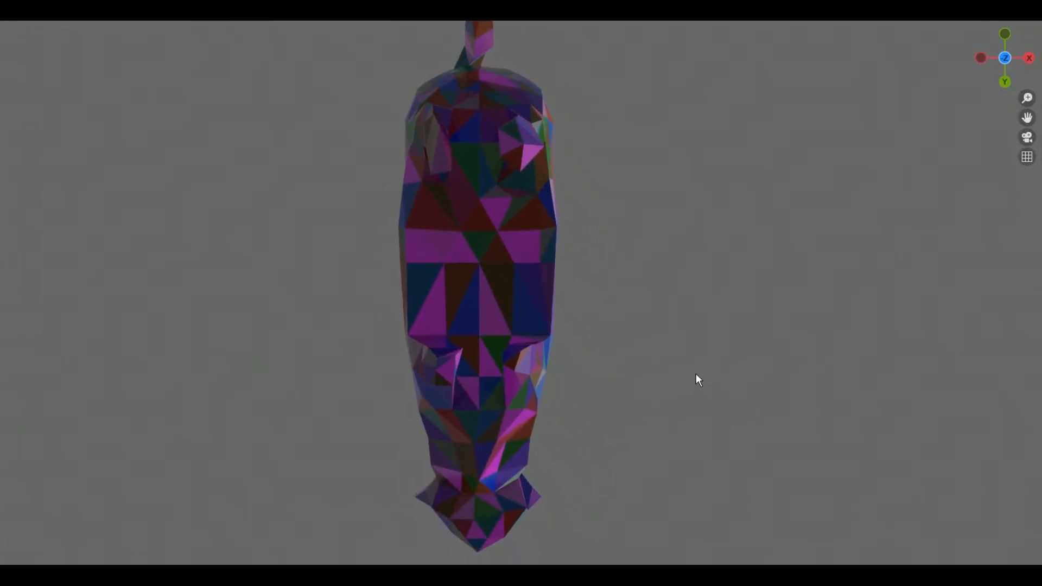
scroll(696, 375, "down", 1)
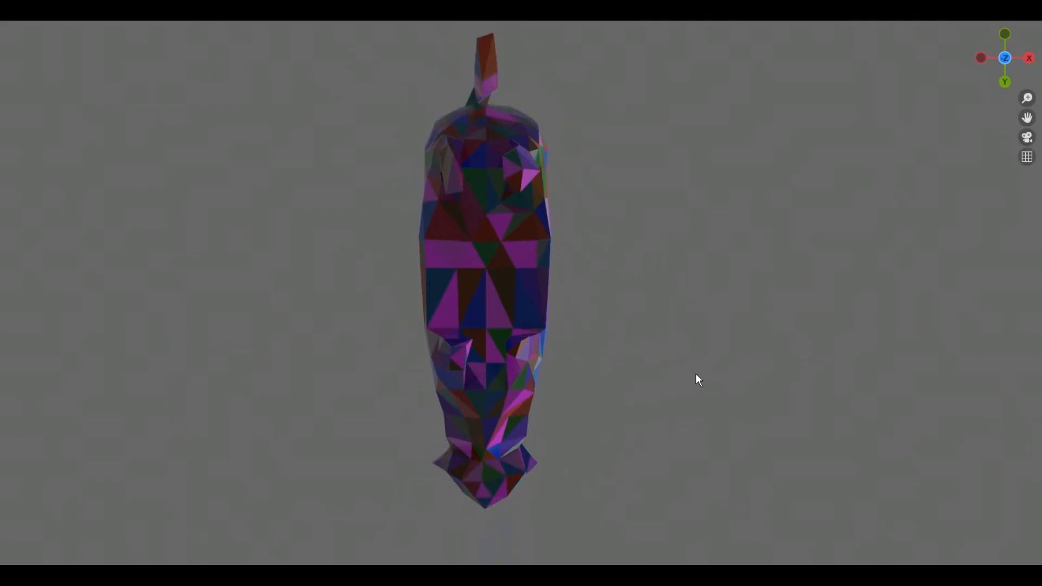
Examine the cat's chest up close and its whole side in perspective, and leave the full-screen view
middle_click_drag(691, 267, 337, 472)
scroll(507, 433, "up", 4)
middle_click_drag(488, 427, 510, 187)
scroll(510, 187, "up", 5)
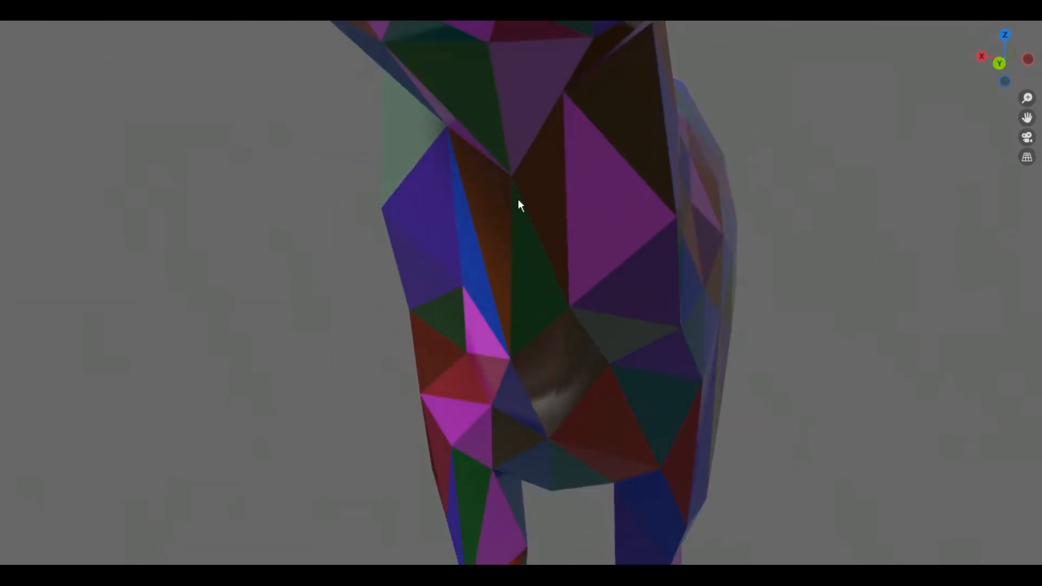
scroll(562, 234, "down", 6)
middle_click_drag(565, 240, 516, 272)
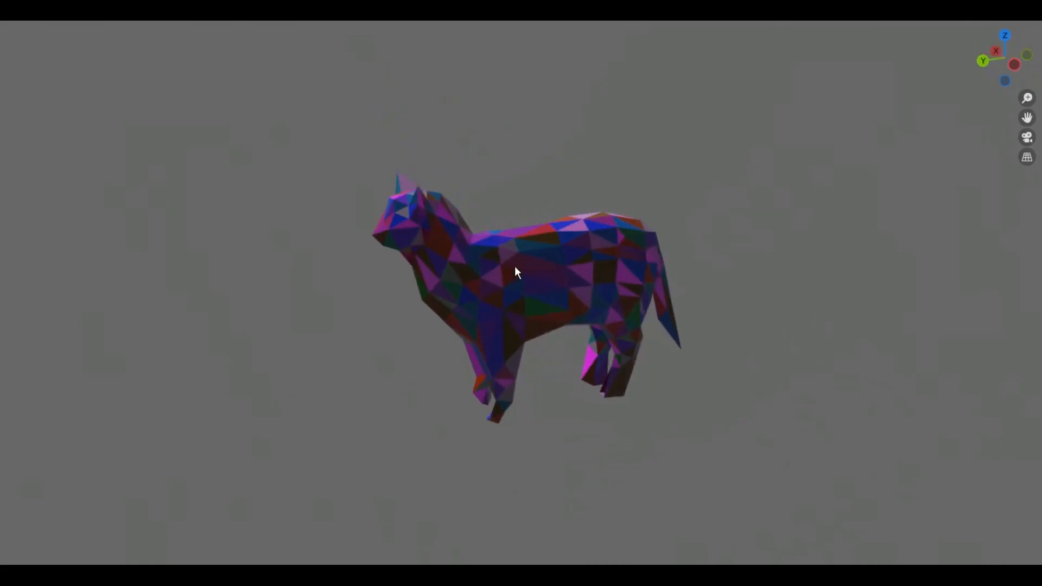
key("ctrl+alt+space")
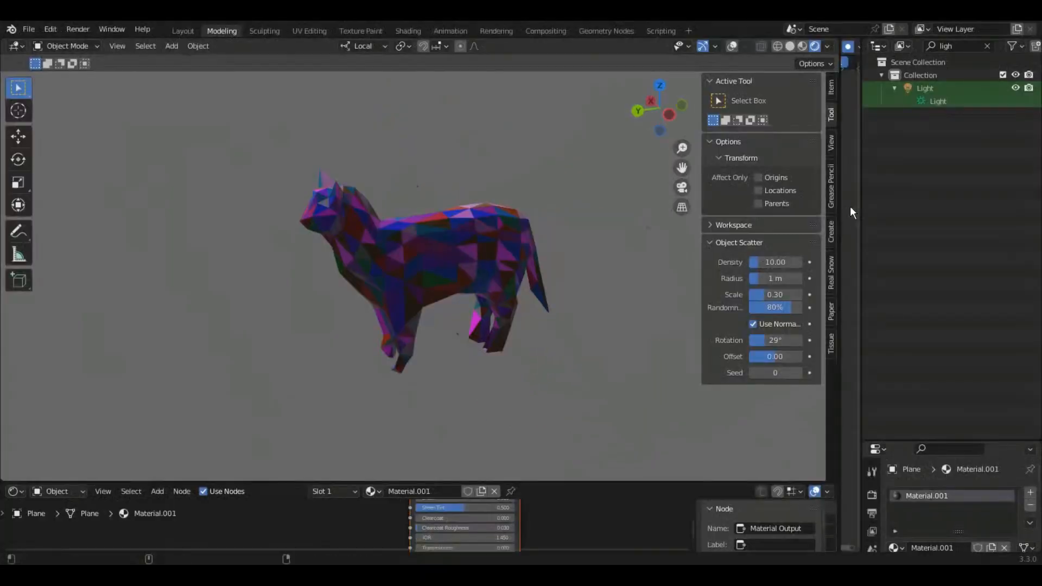
Select all the separated faces of the cat and turn on the viewport overlays to examine the wireframe outlines and scene statistics
left_click_drag(588, 386, 293, 176)
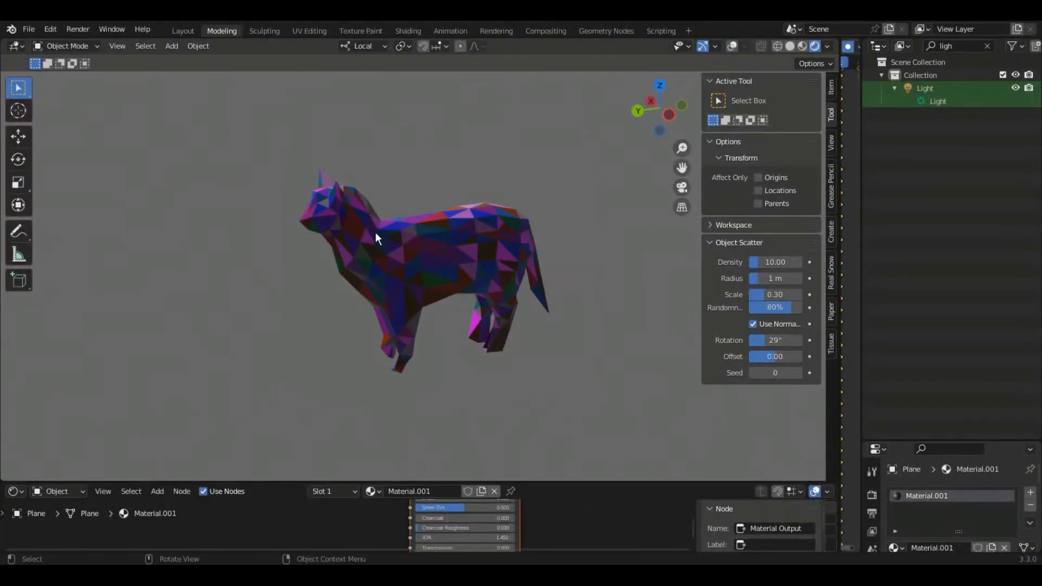
scroll(472, 220, "down", 3)
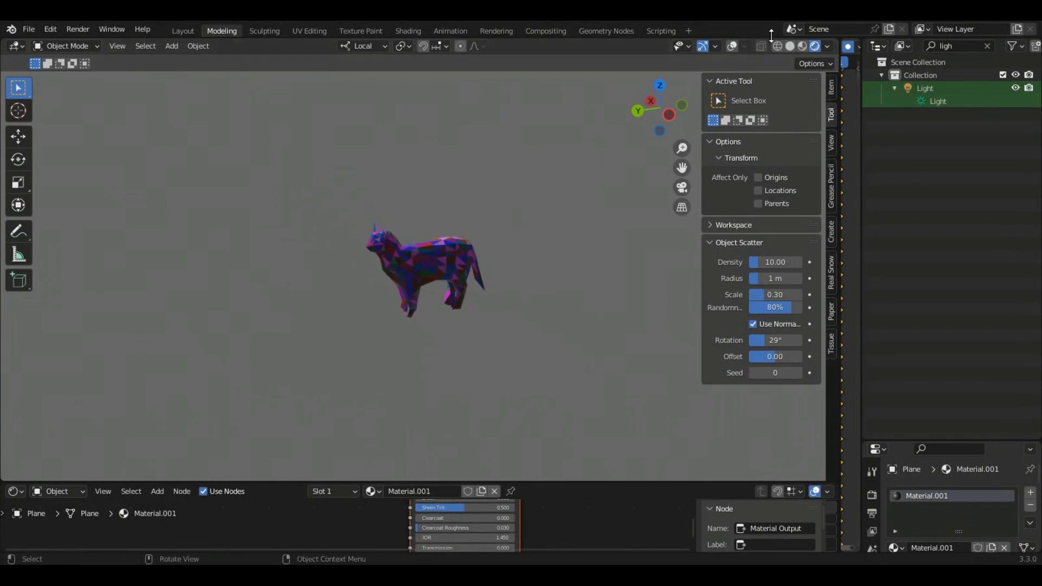
left_click(732, 46)
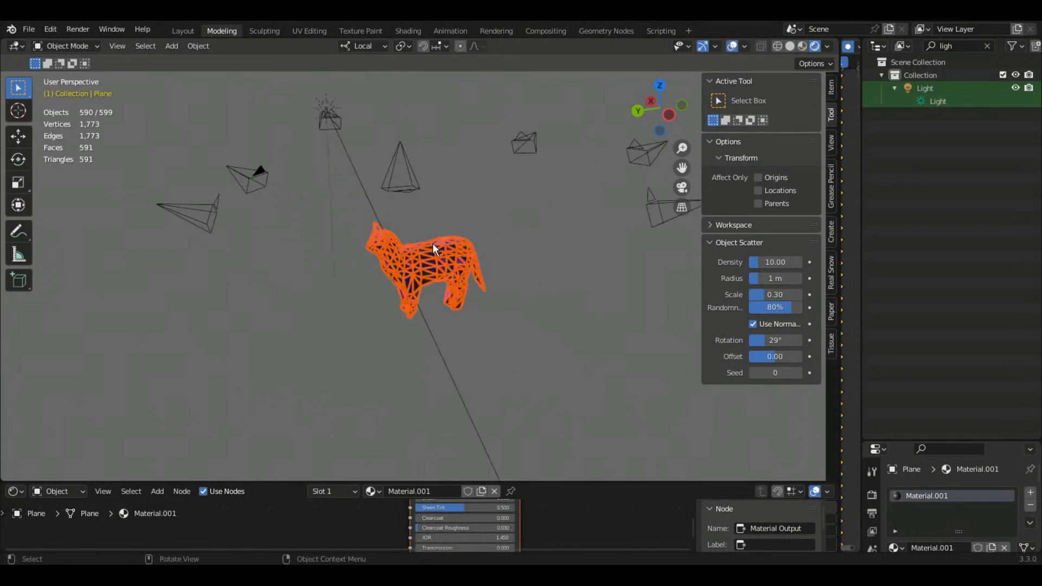
middle_click_drag(432, 244, 593, 277)
scroll(67, 132, "up", 2)
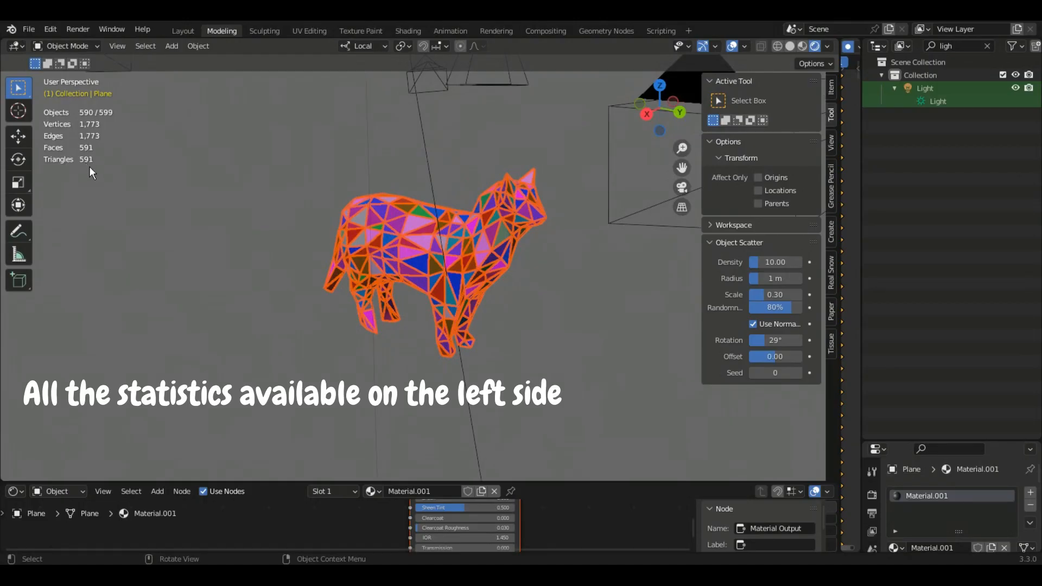
middle_click_drag(517, 356, 661, 419)
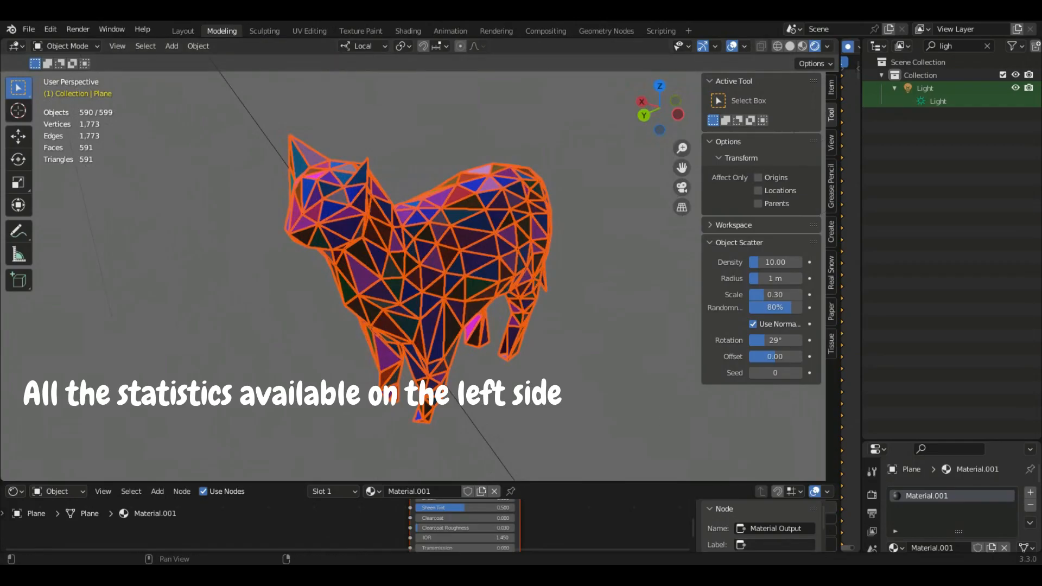
left_click(941, 573)
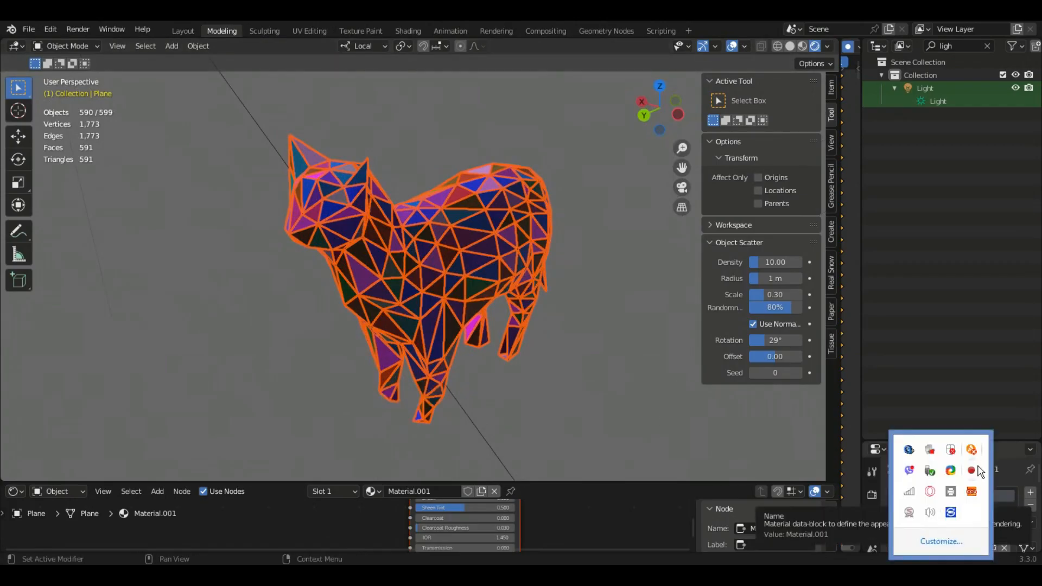